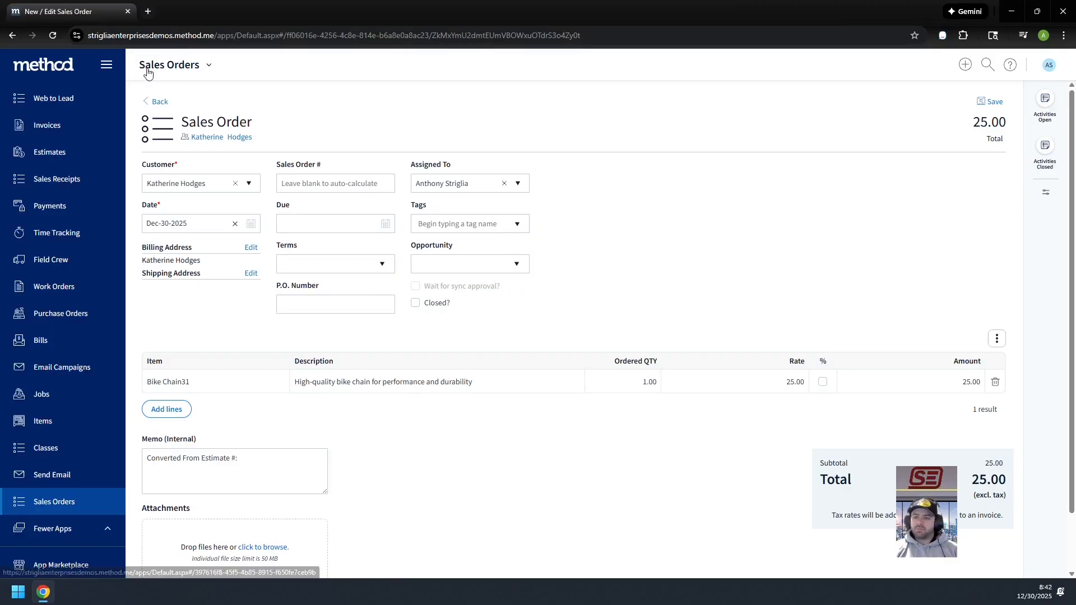
drag(181, 131, 249, 124)
click(269, 133)
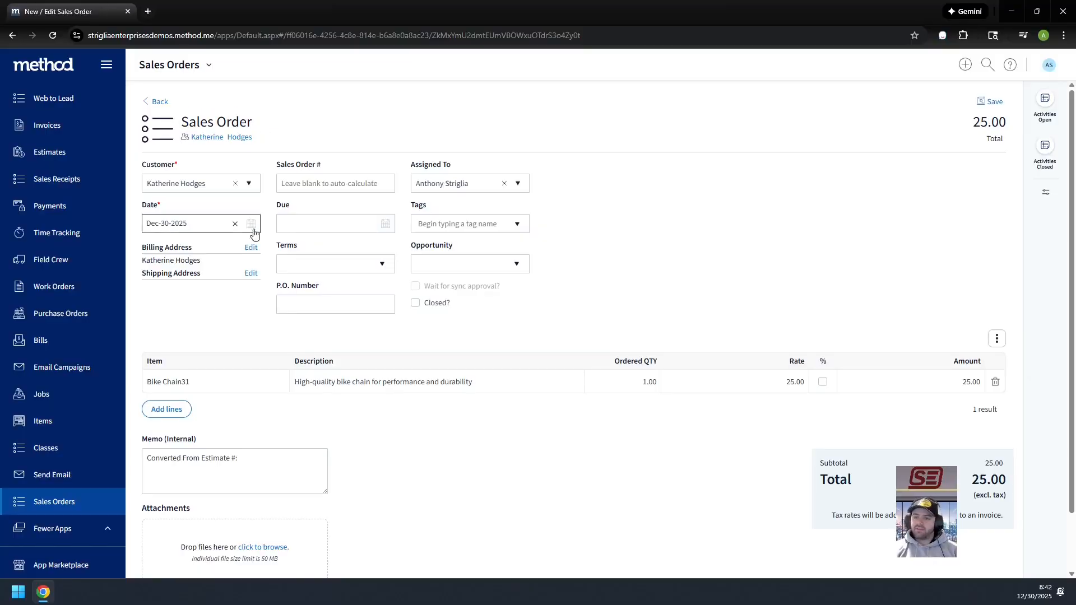
click(382, 263)
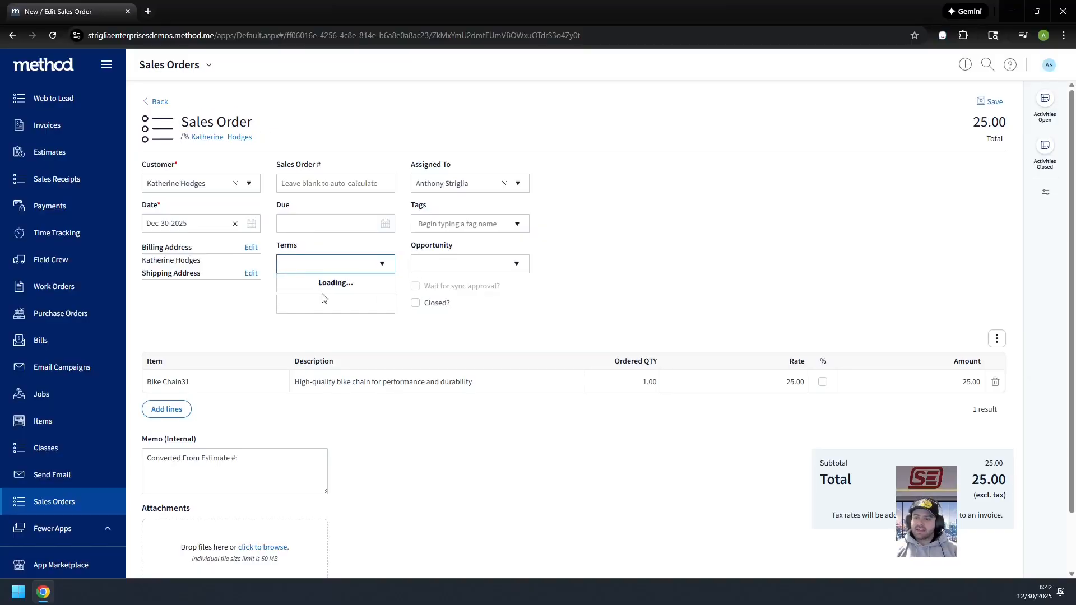
click(381, 264)
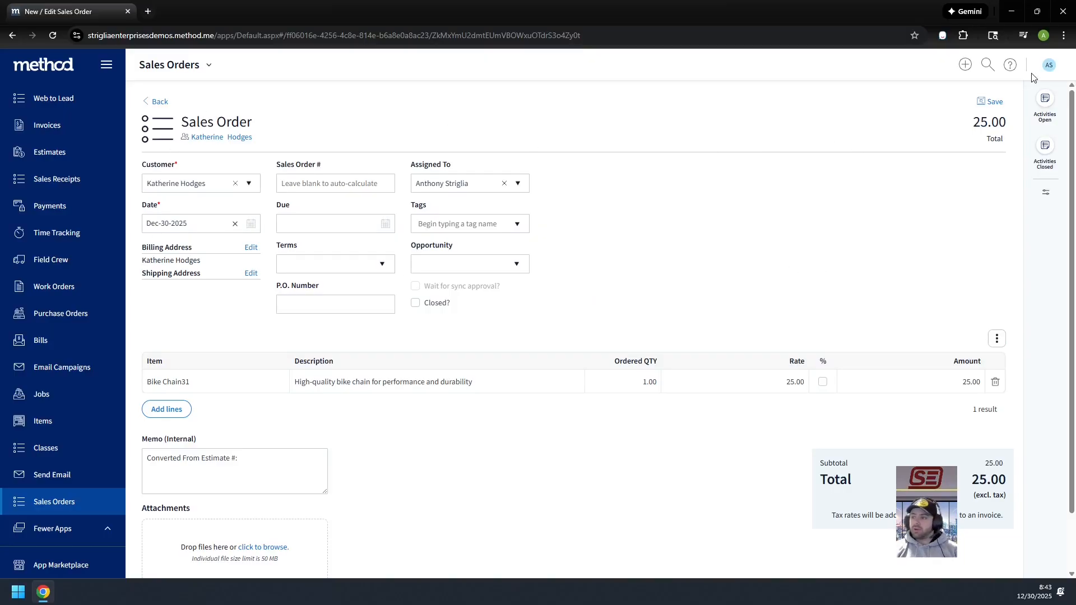
- Go to the Tables & Fields section of the account settings
click(1049, 65)
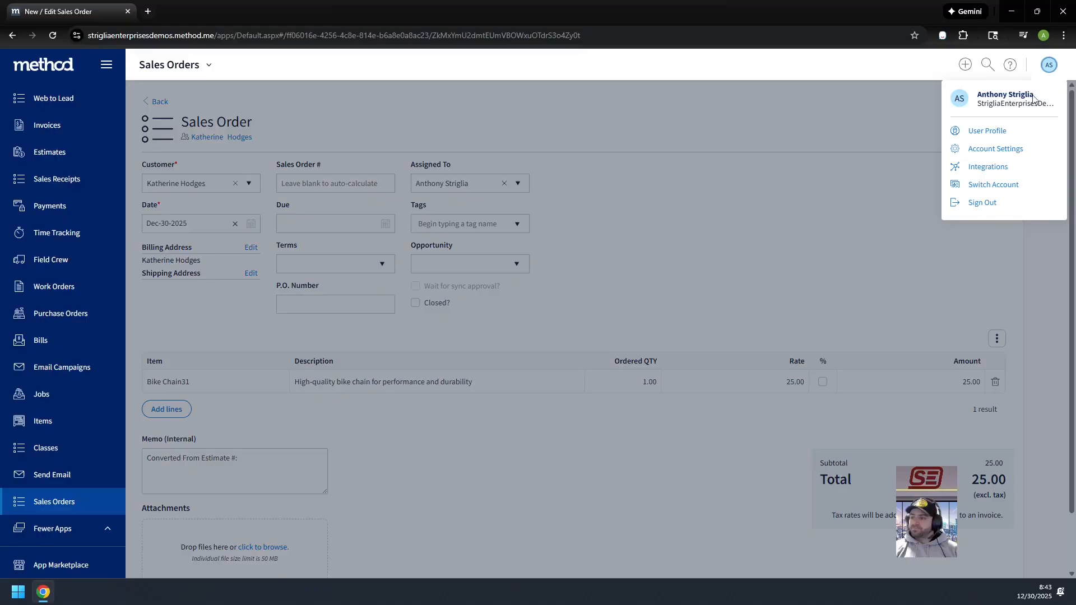
click(1003, 149)
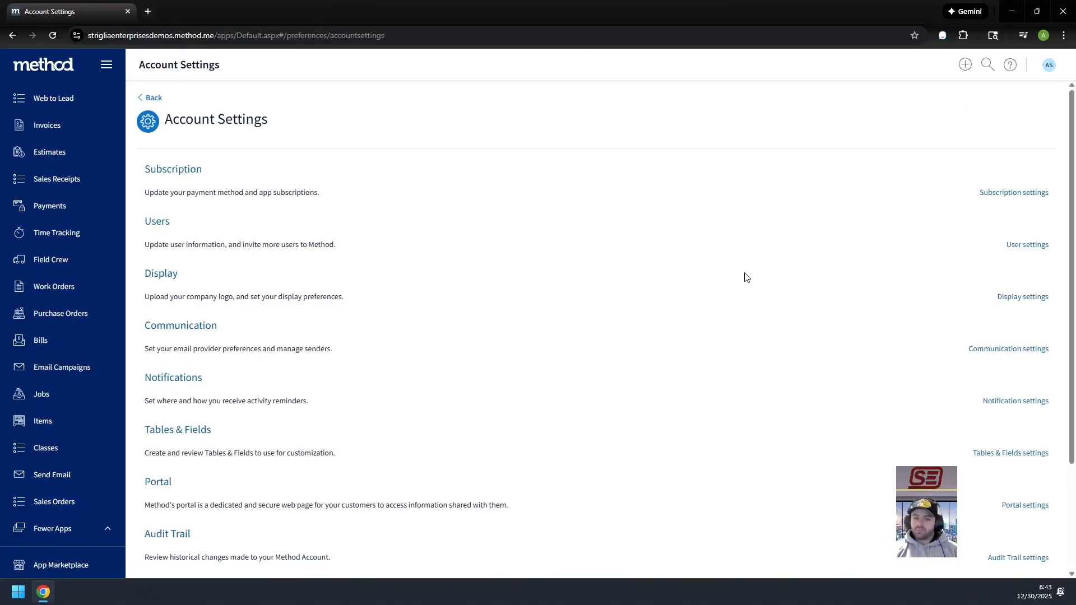
click(150, 432)
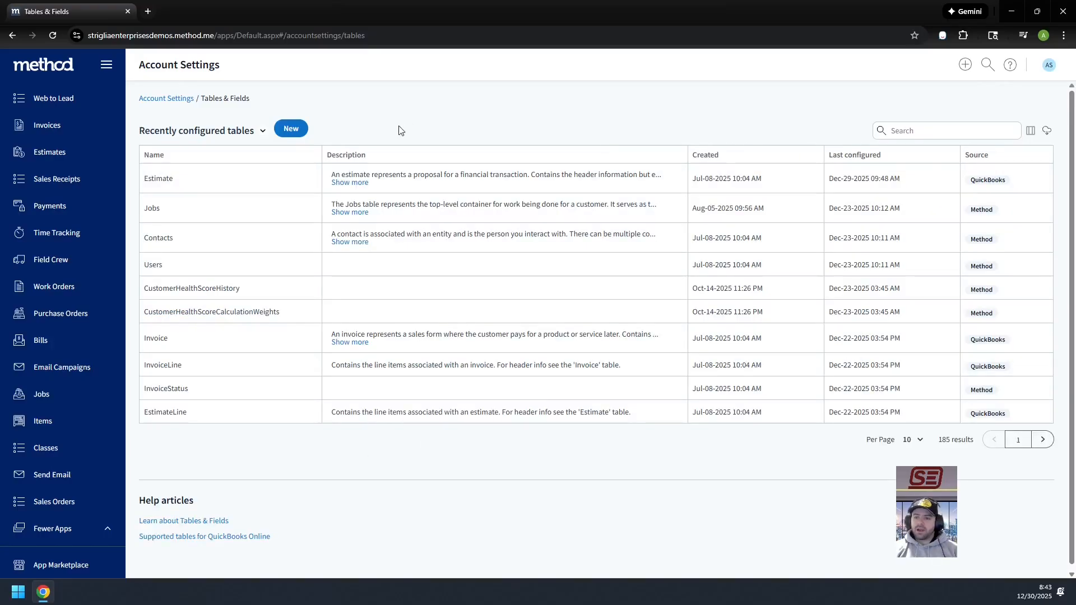
- Create a new table named SalesOrderStatus with the description "Sales Order Status table"
click(292, 130)
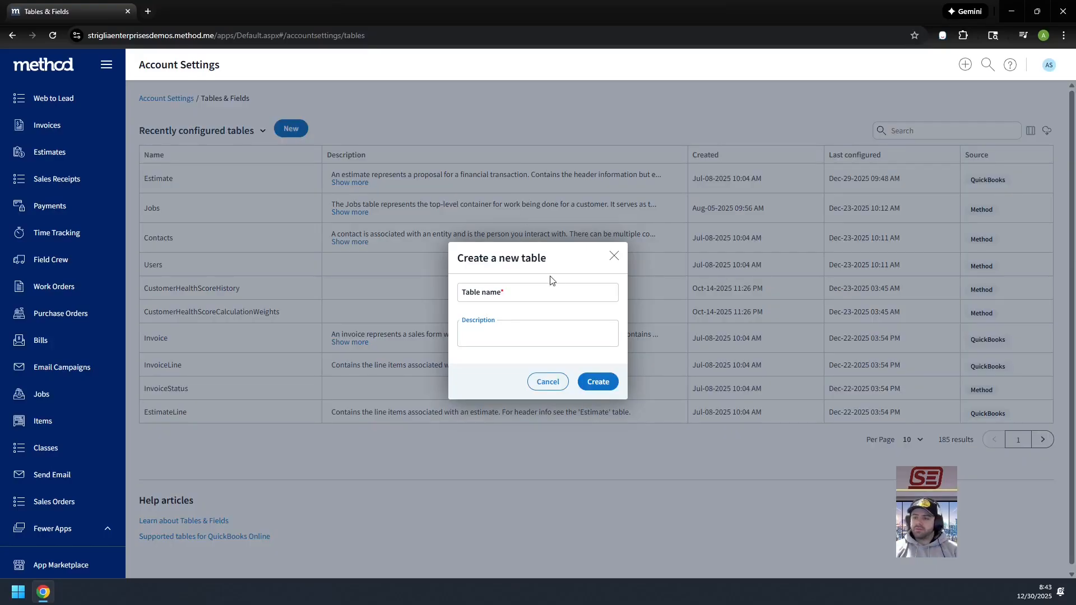
click(541, 288)
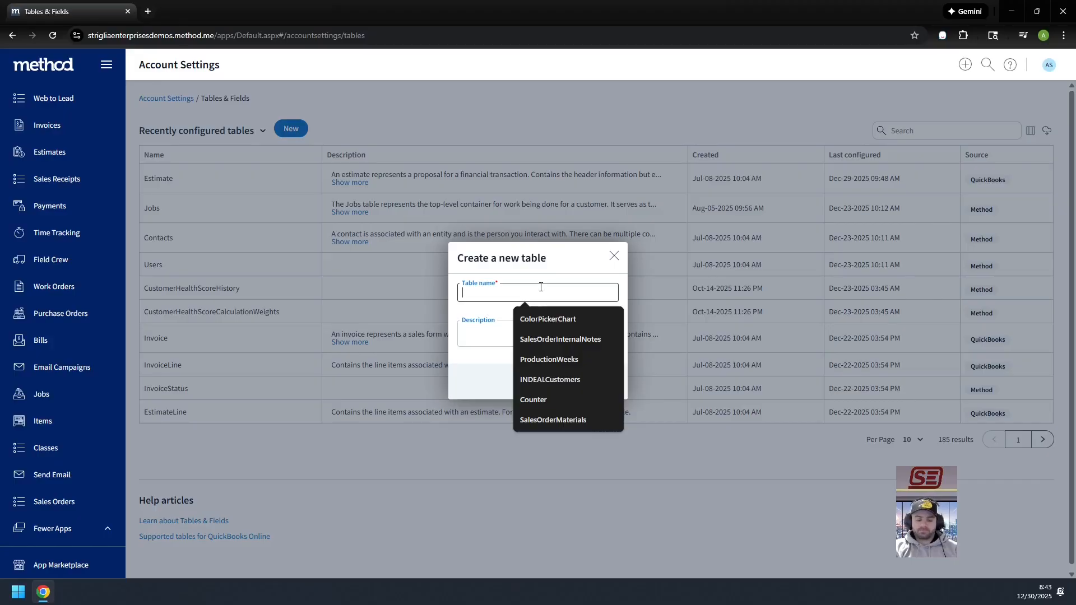
text(SalesO)
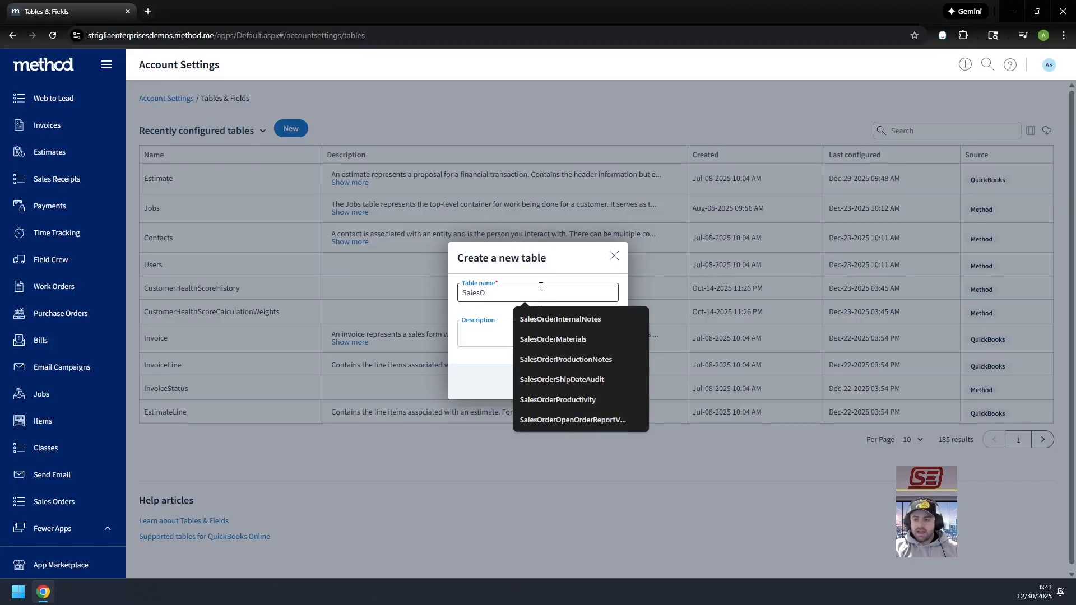
text(rderStatus)
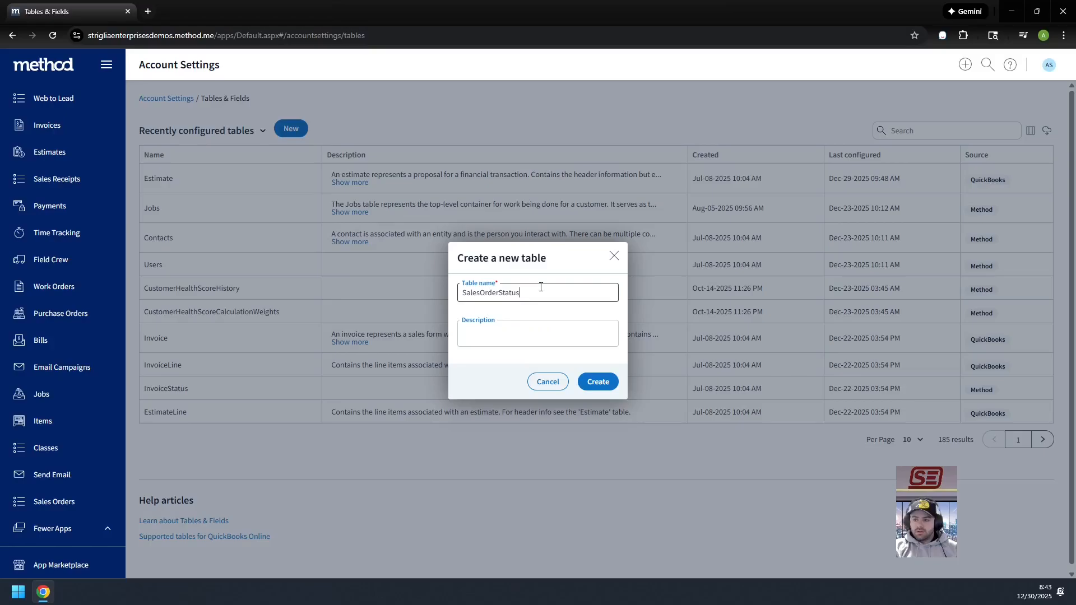
key(Tab)
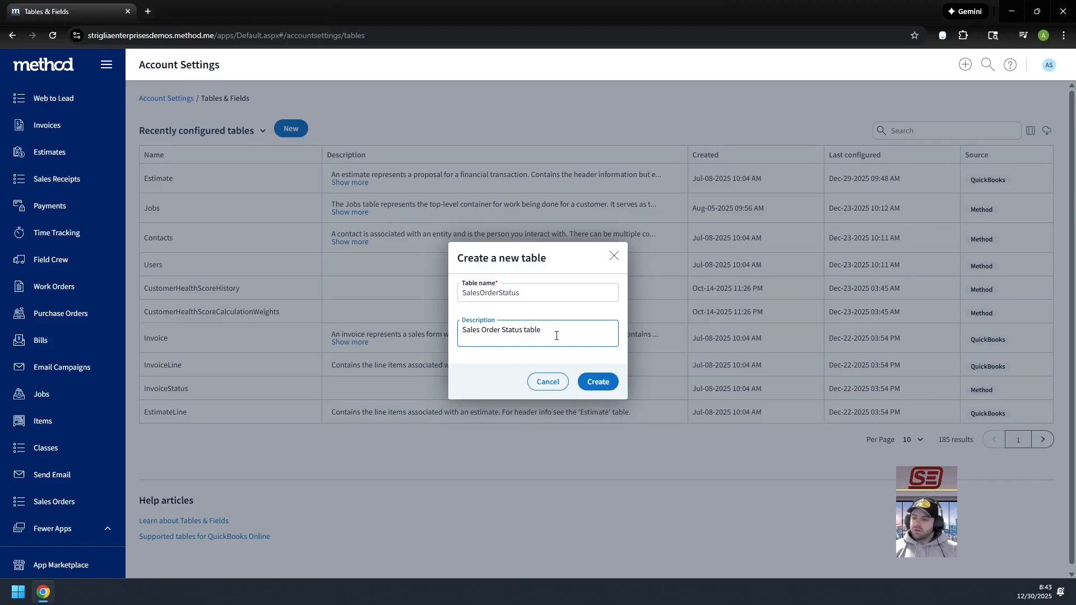
click(586, 386)
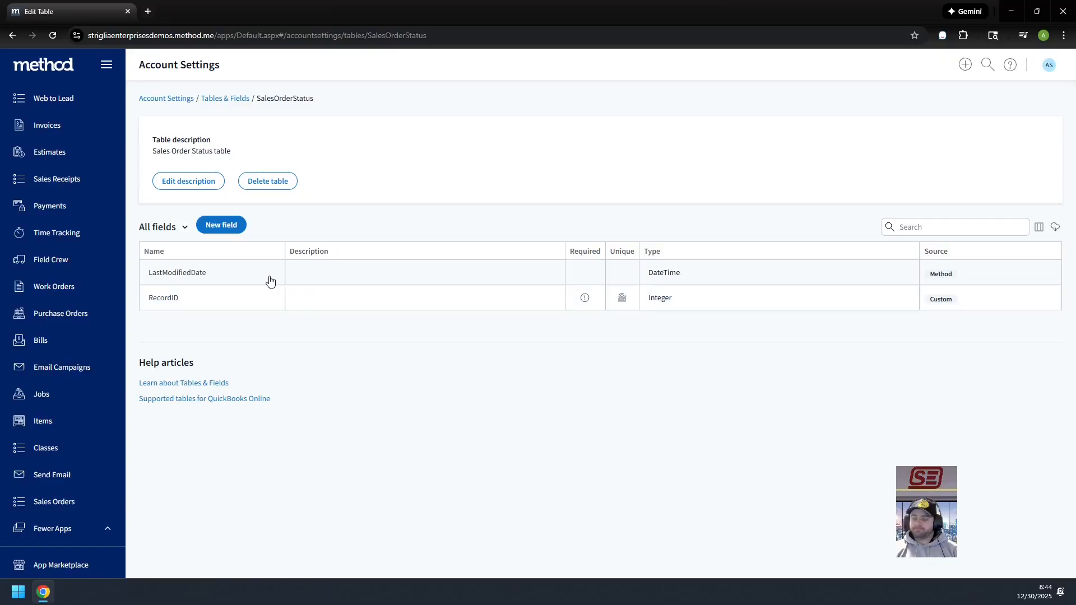
- Start a new field in the SalesOrderStatus table and name it Status, leaving its type as Text
click(230, 223)
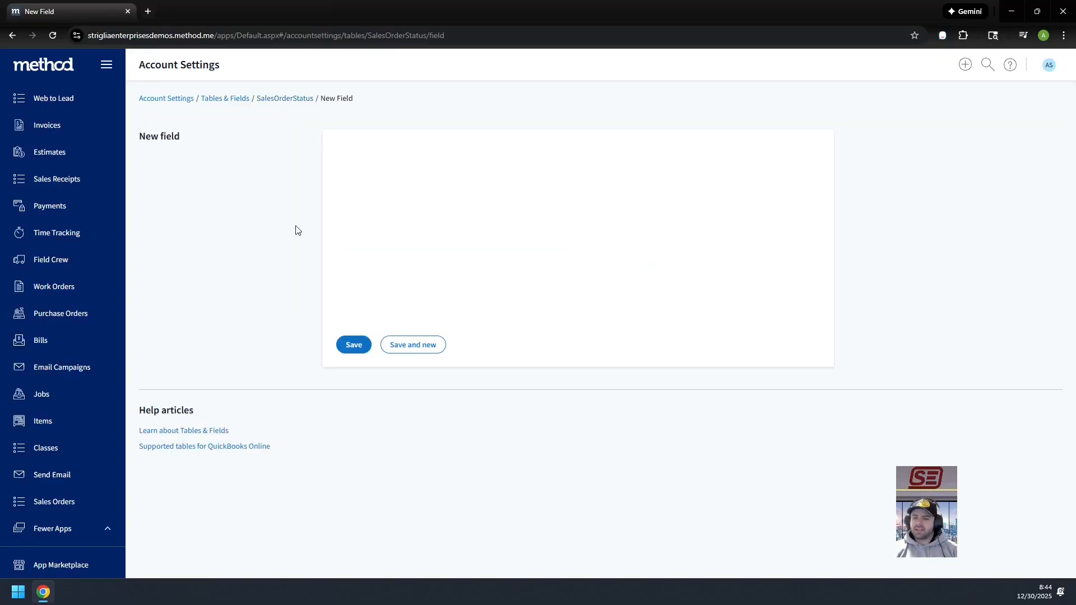
click(355, 152)
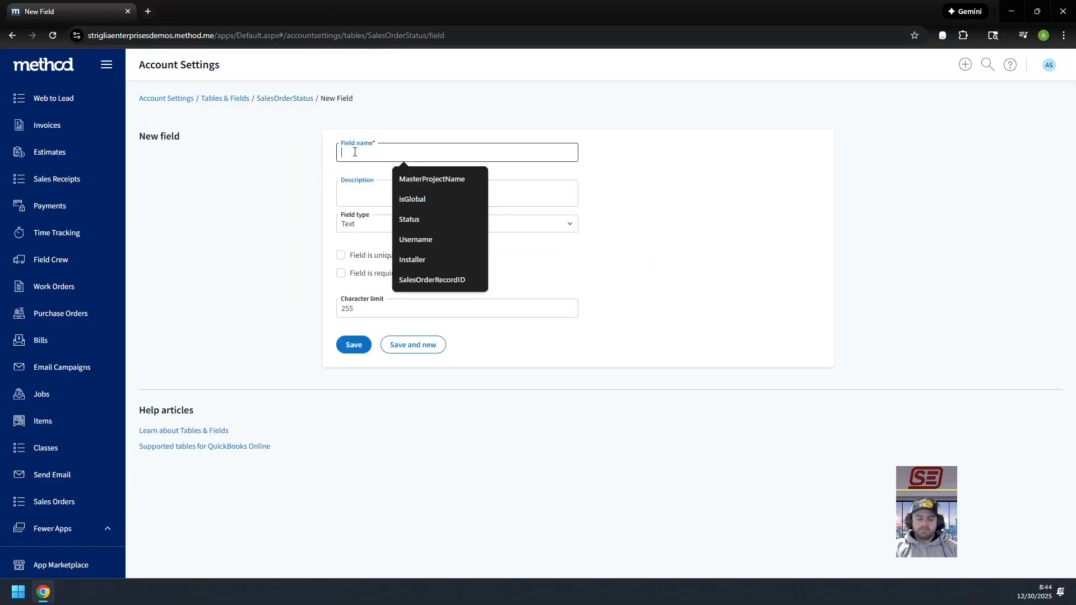
text(Status)
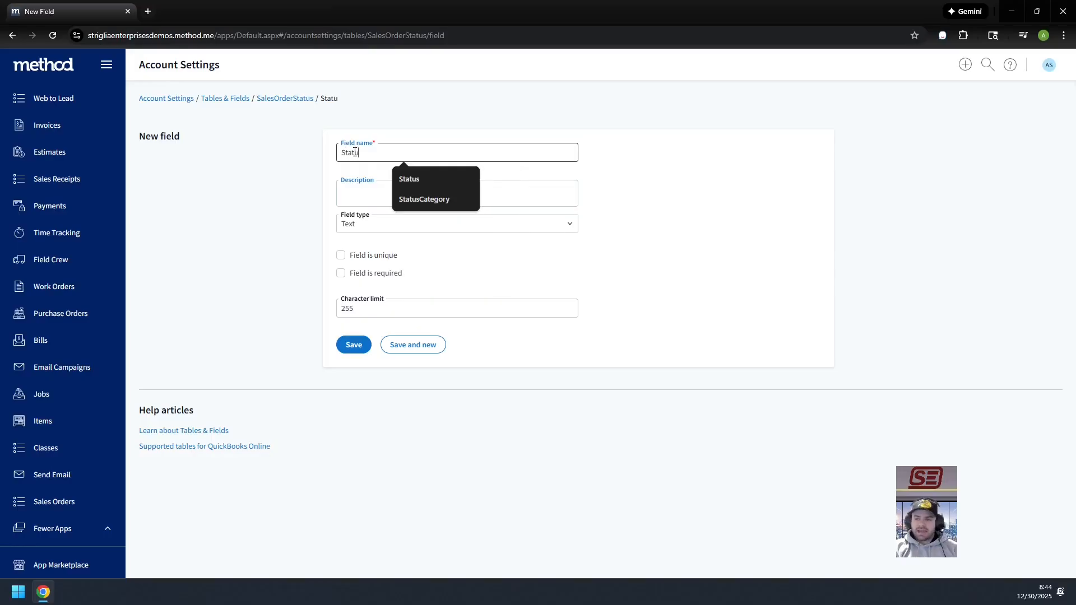
key(Tab)
key(Tab)
key(Tab)
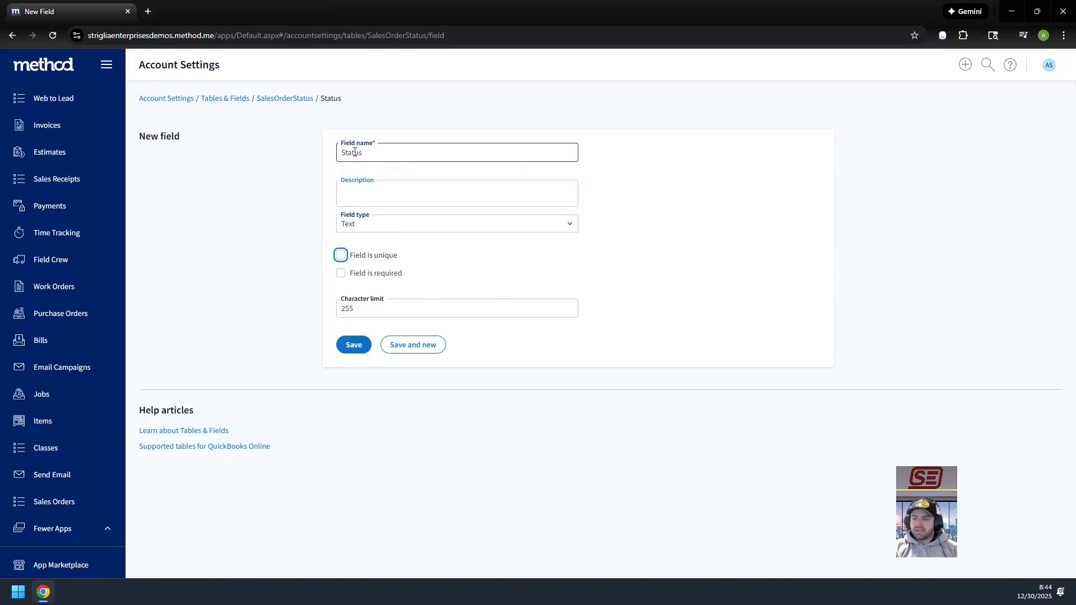
- Mark the Status field as unique and required, keep the 255 character limit, and save the field
key(space)
key(Tab)
key(space)
key(Tab)
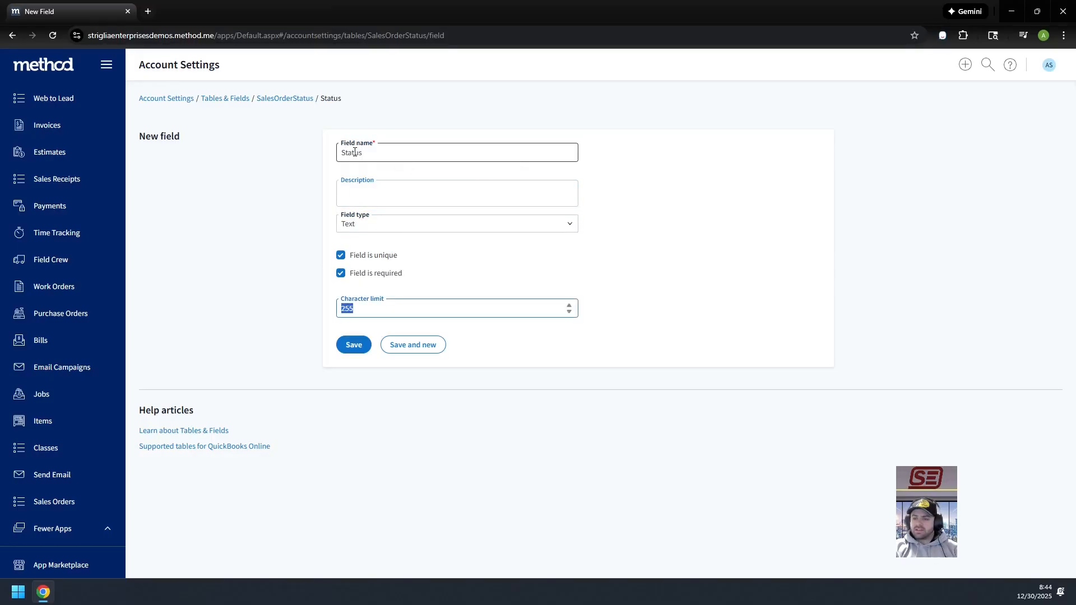
key(Tab)
key(shift+Tab)
key(Tab)
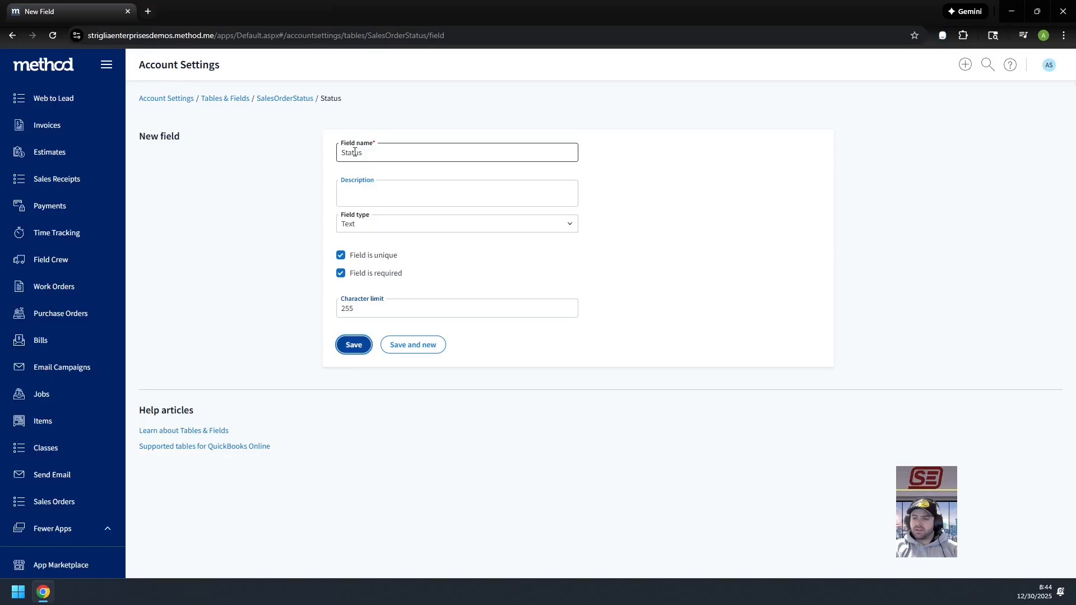
key(shift+Tab)
key(shift+Tab)
key(shift+Tab)
key(Tab)
key(Tab)
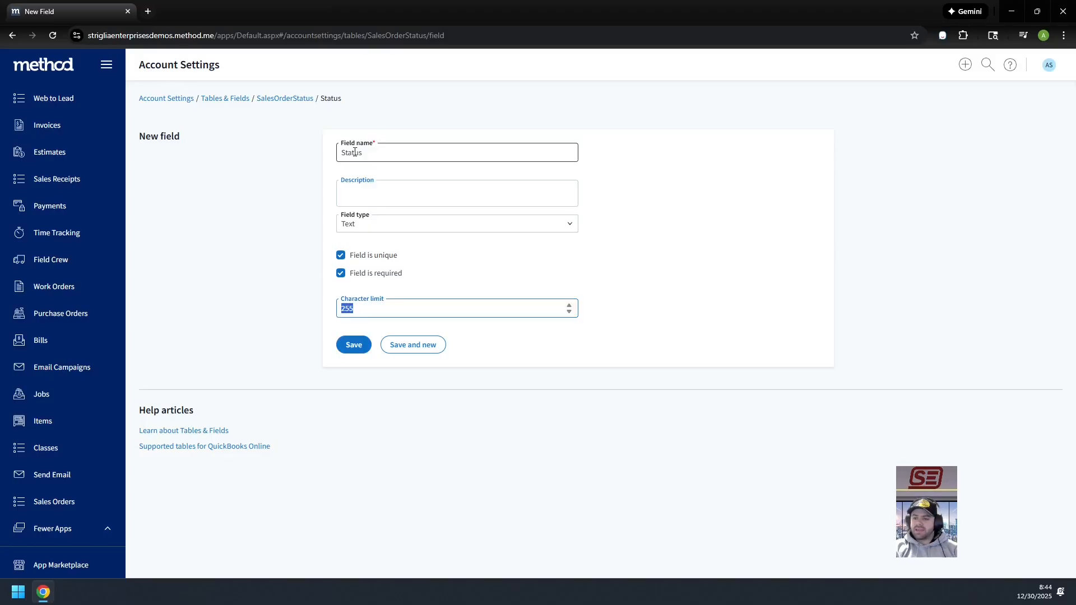
key(Tab)
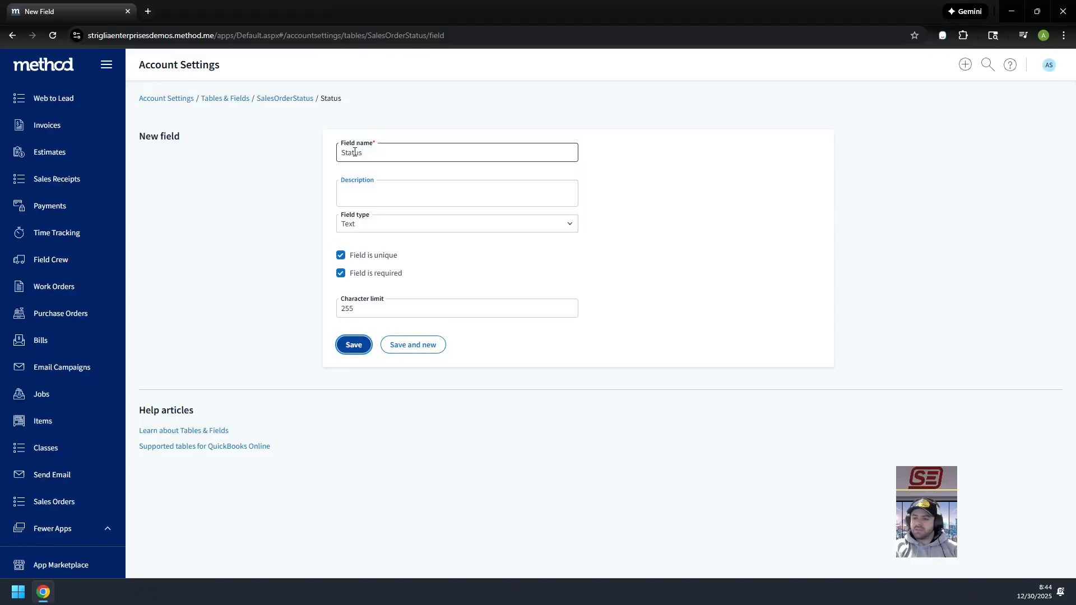
key(Return)
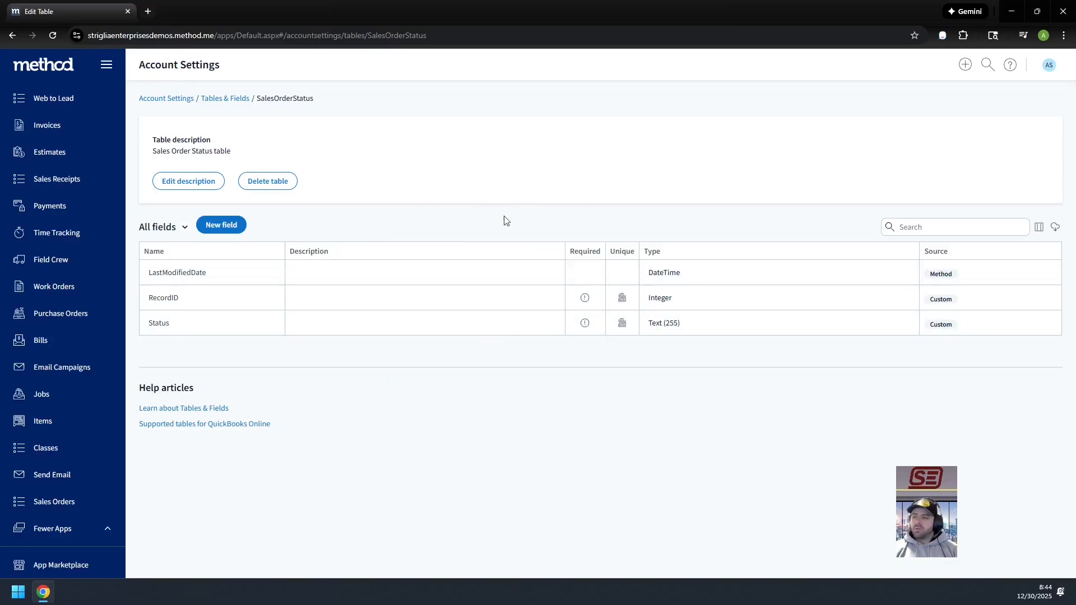
- Return to the table list, search for "Sales Order", open the SalesOrder table and look through its fields
click(218, 103)
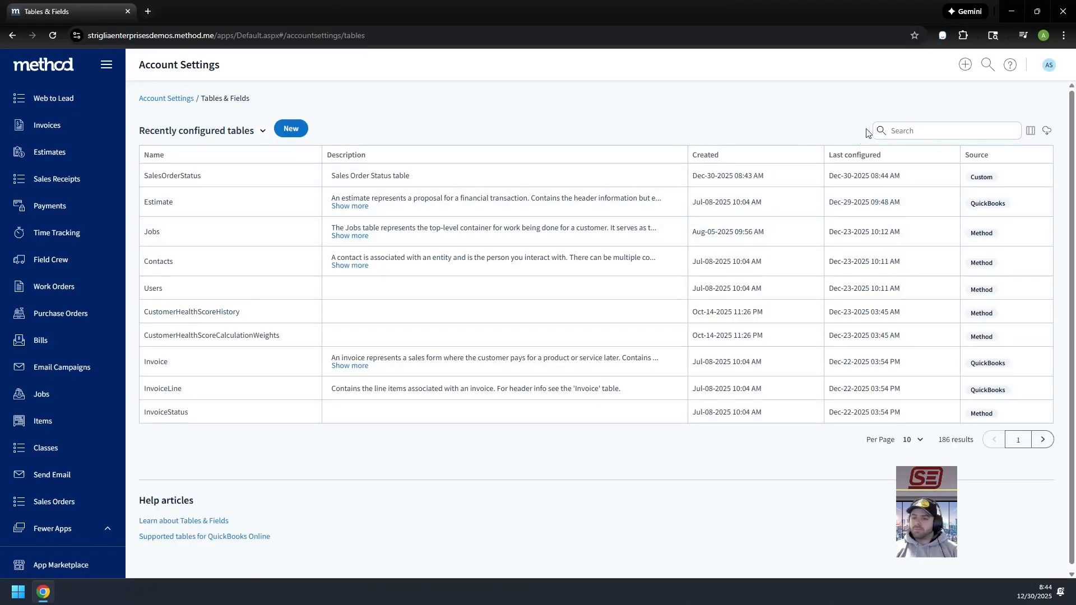
click(922, 125)
text(sales Order)
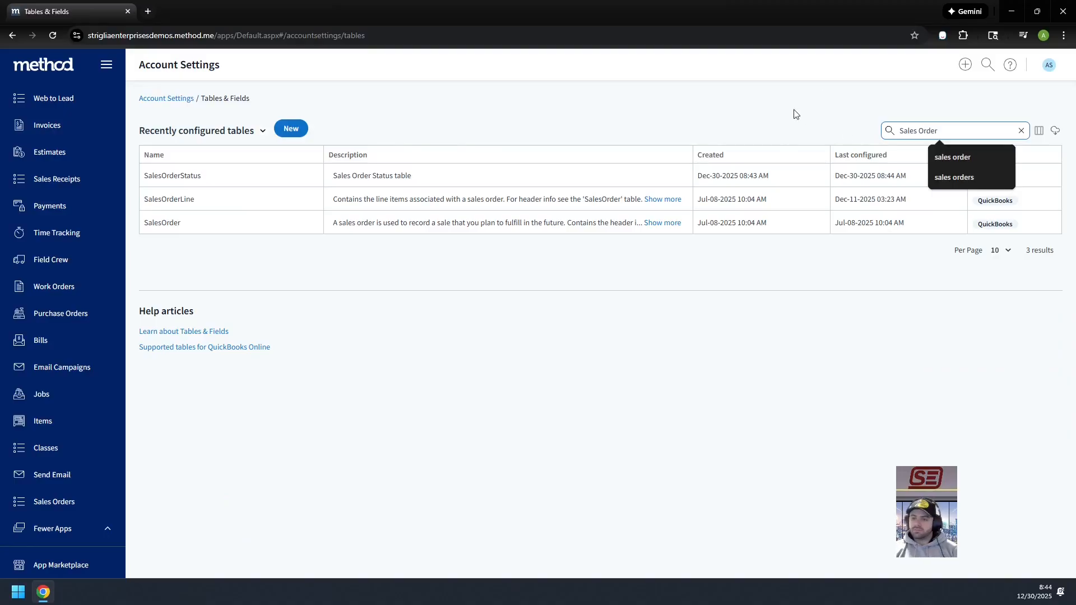
click(187, 231)
scroll(344, 240, down, 7)
scroll(397, 330, down, 20)
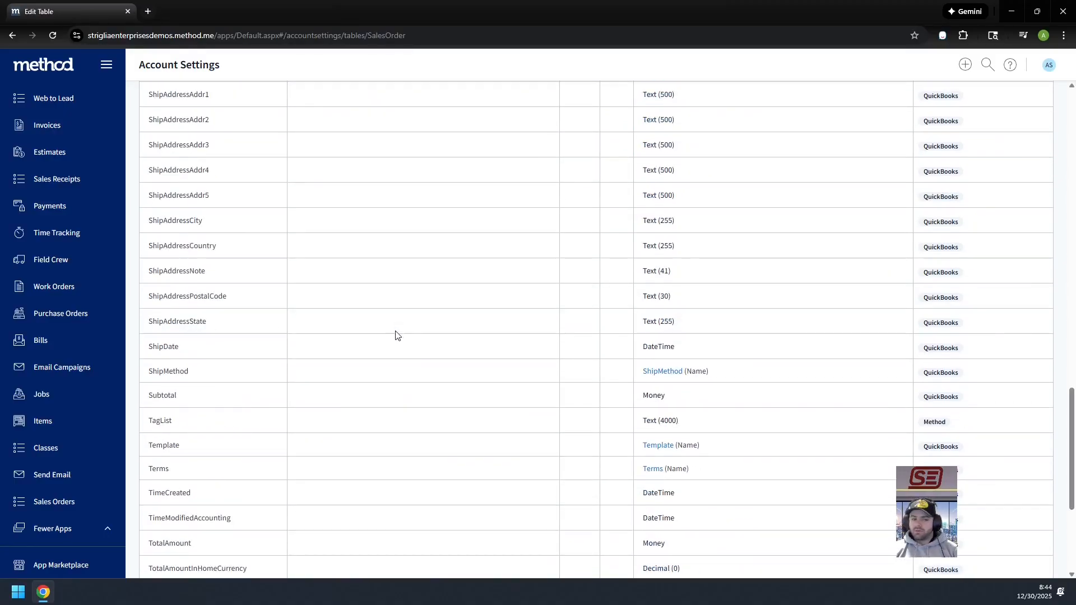
scroll(392, 336, up, 20)
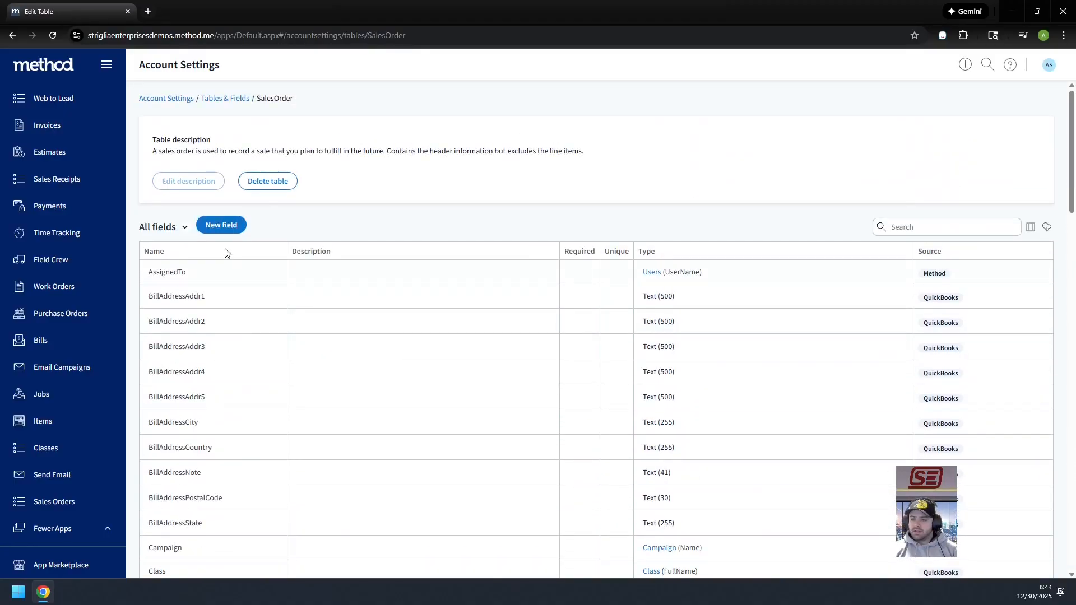
- Start a new field in the SalesOrder table and name it Status
click(222, 230)
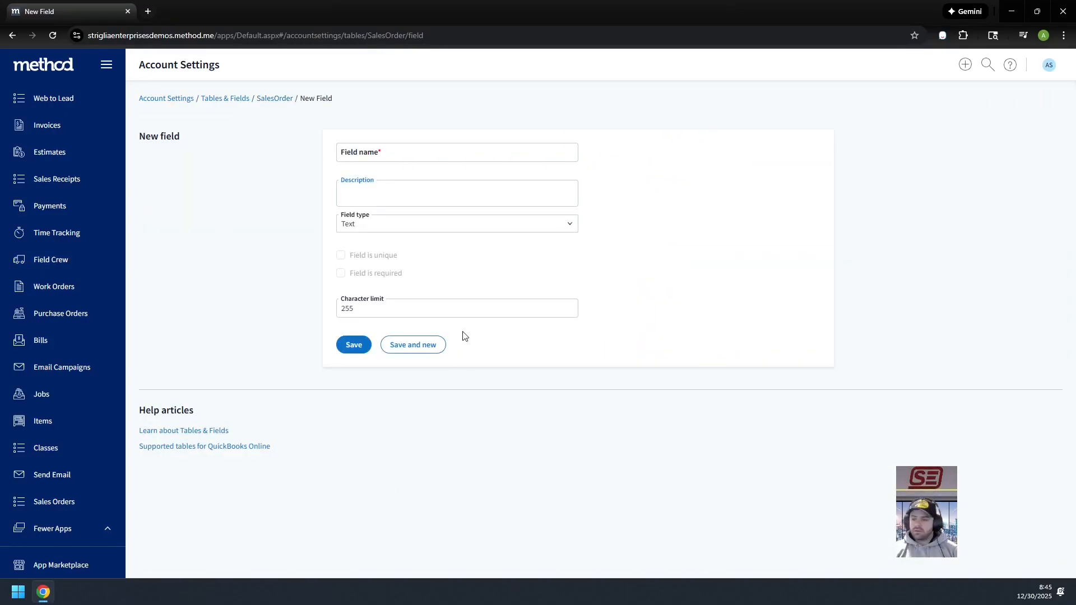
click(391, 152)
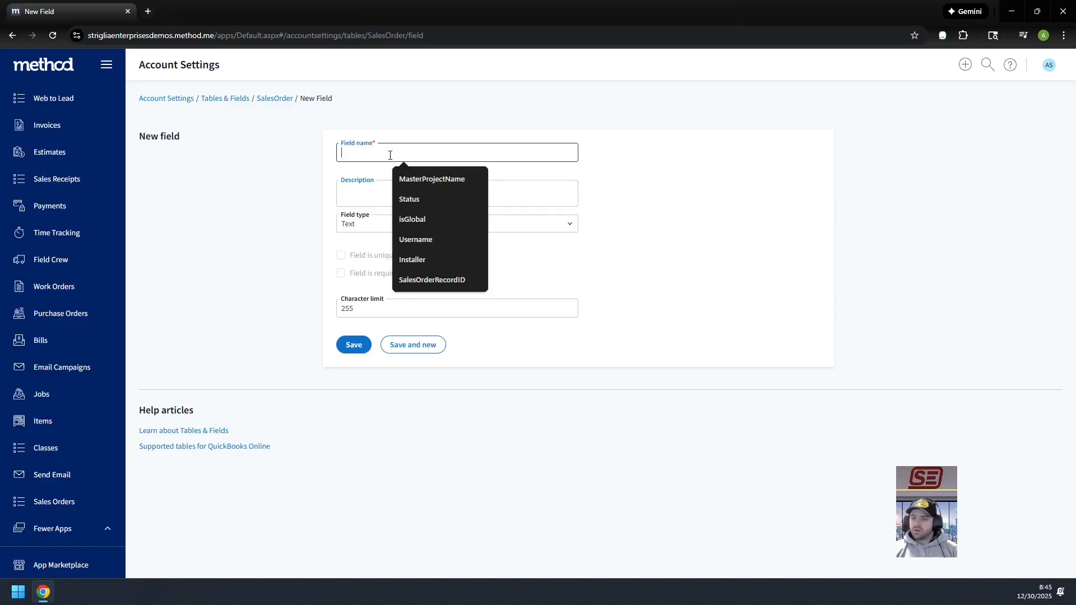
text(Status)
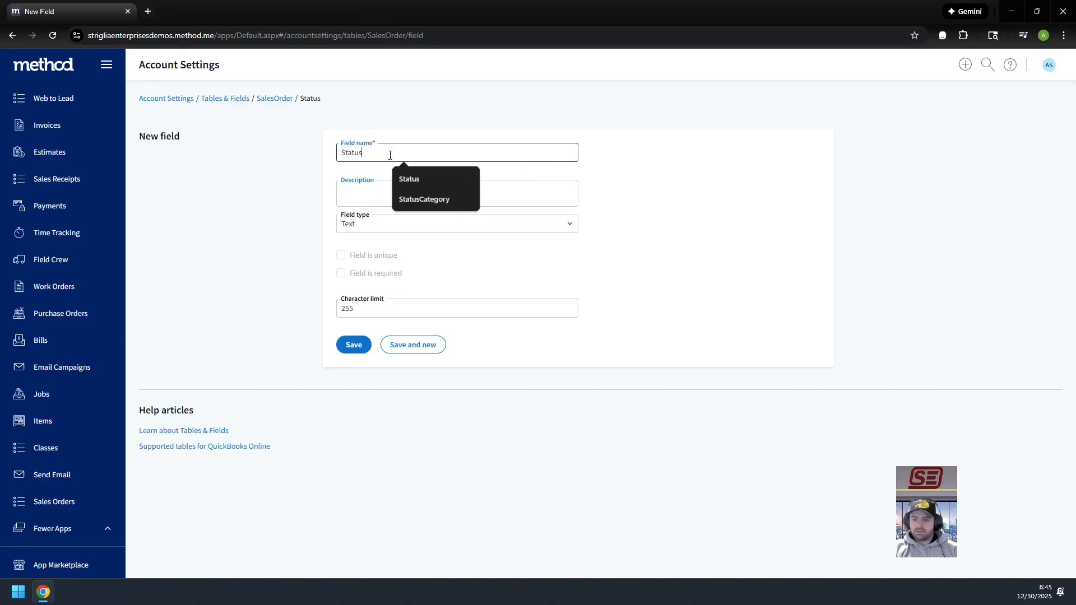
- Try to make the Status field a Linked field and find a sales order field to link it through
key(Tab)
key(Tab)
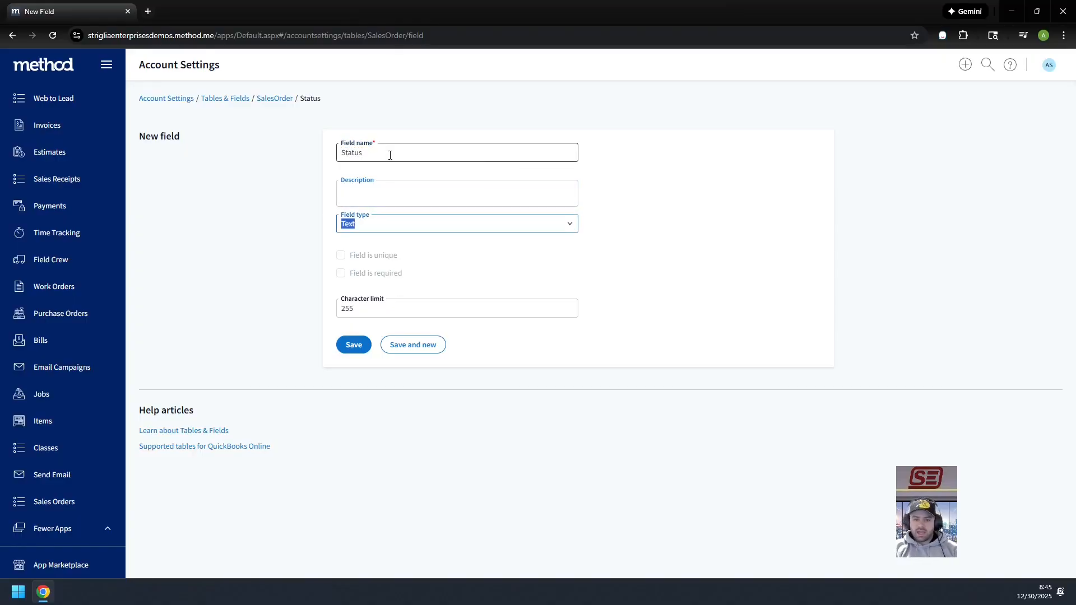
text(Lin)
key(Return)
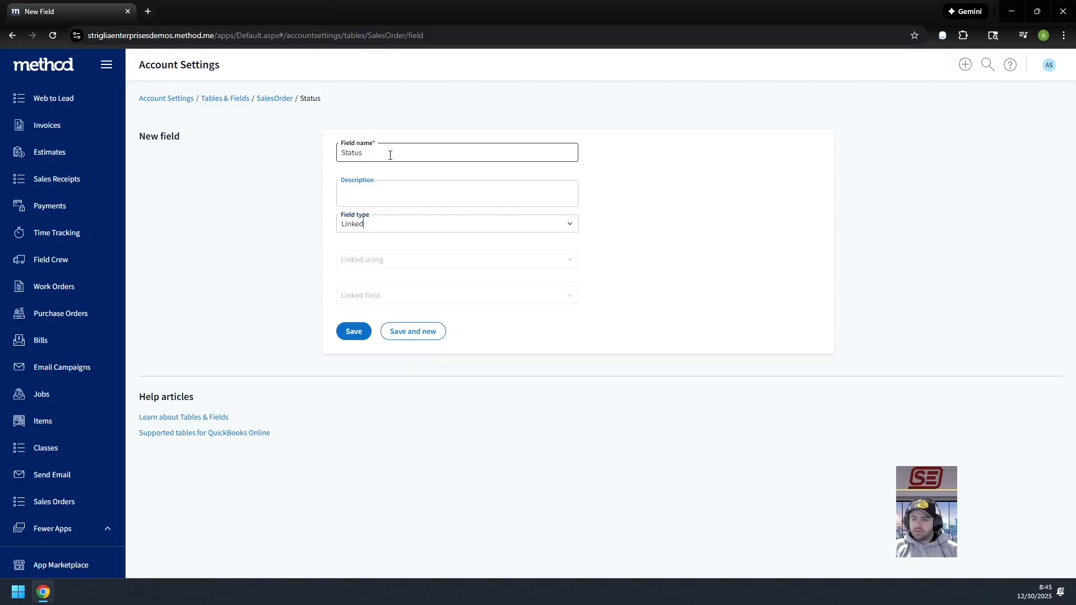
key(Tab)
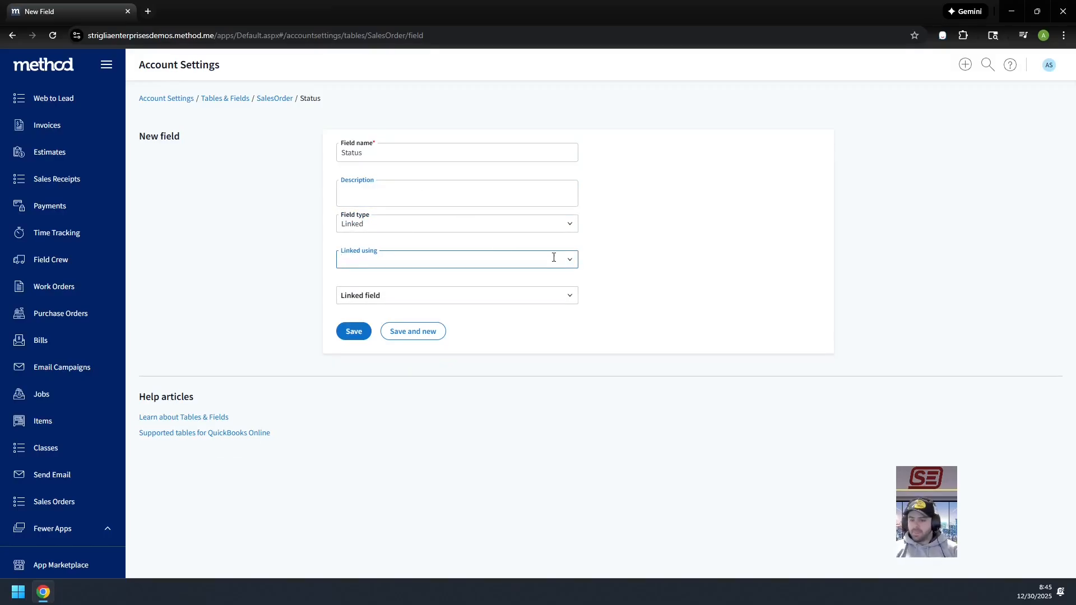
text(sa)
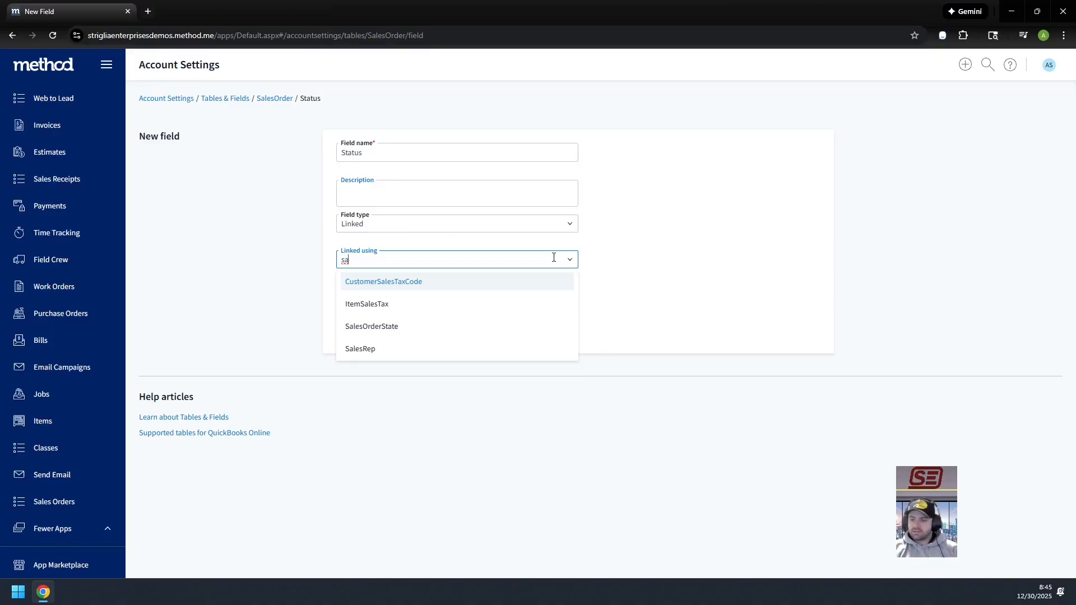
text(le)
- Set the Status field's type to Dropdown and base the dropdown on a new table
click(569, 229)
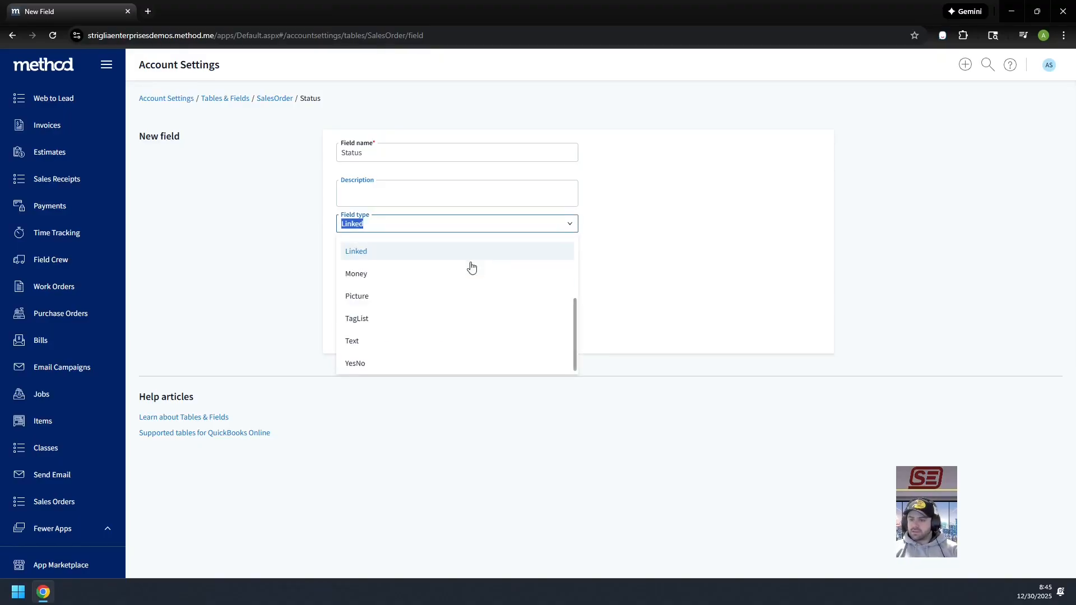
scroll(426, 288, up, 2)
click(388, 293)
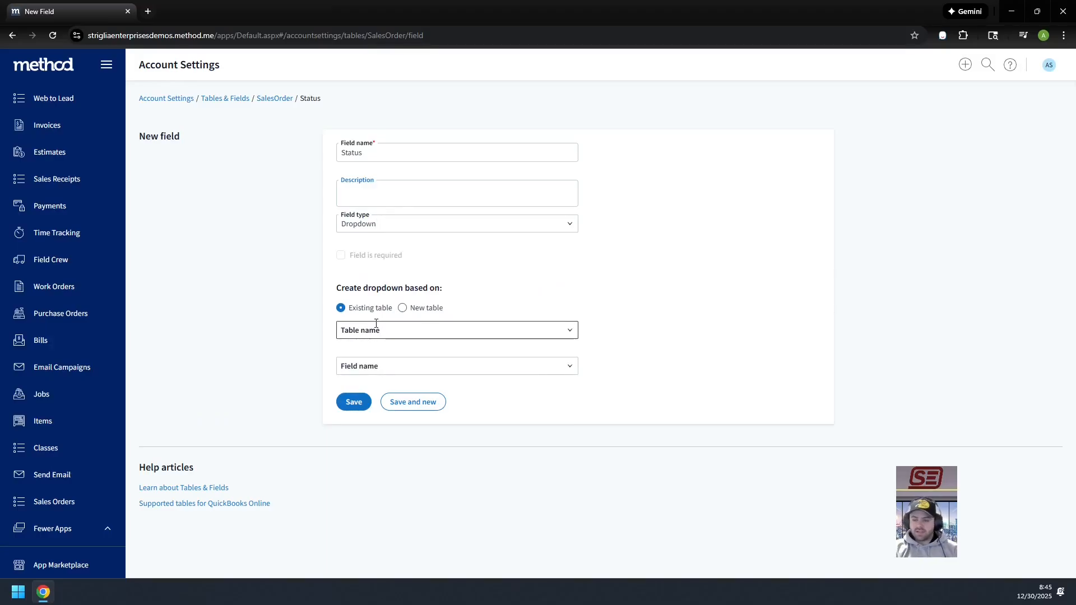
click(402, 307)
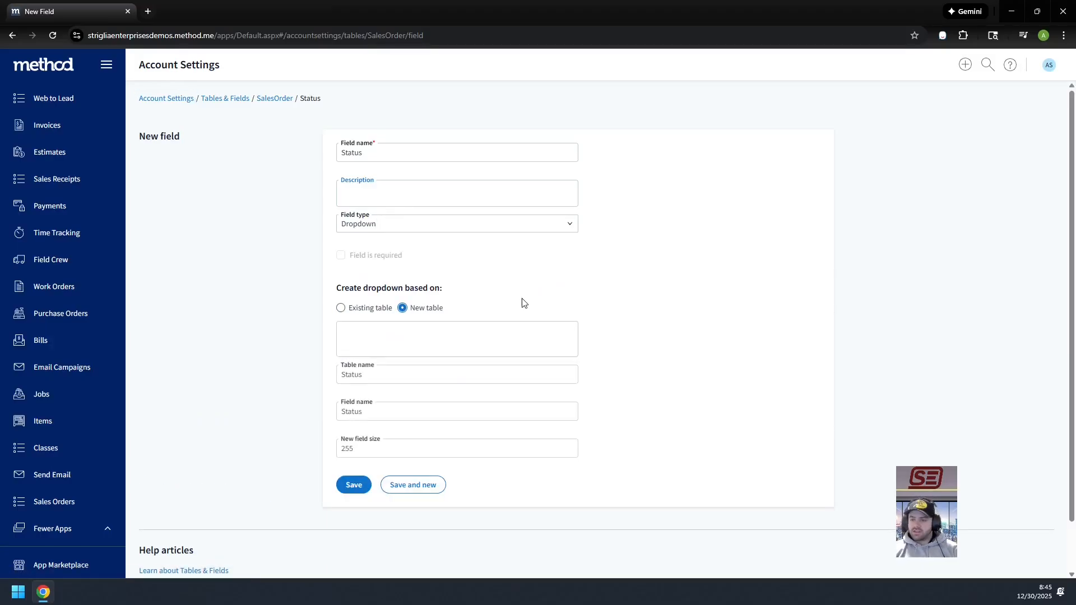
- Base the Status dropdown on the existing SalesOrderStatus table instead of a new table
click(353, 374)
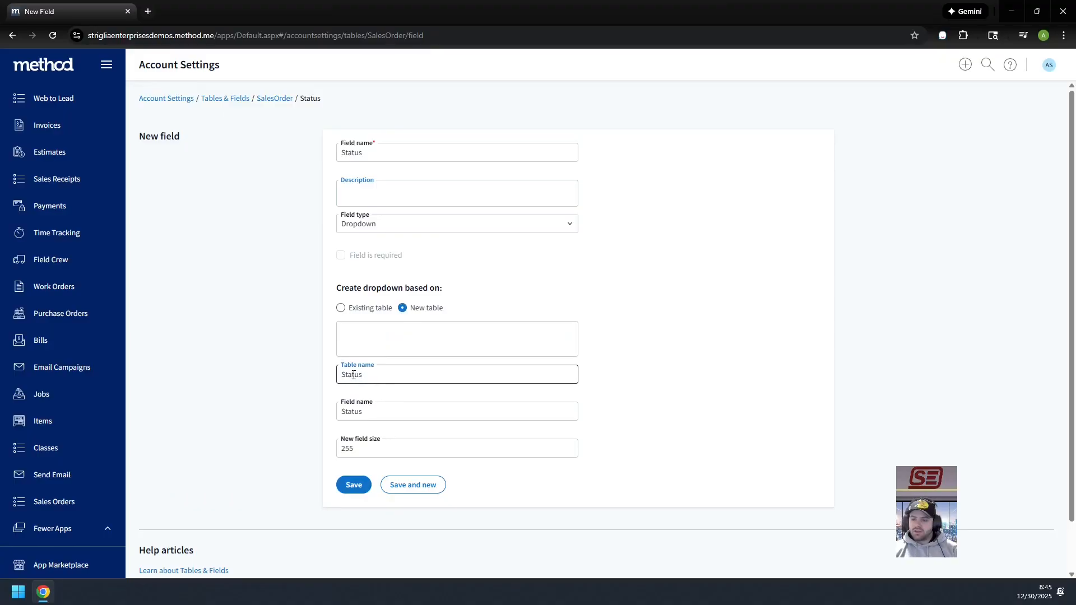
click(386, 338)
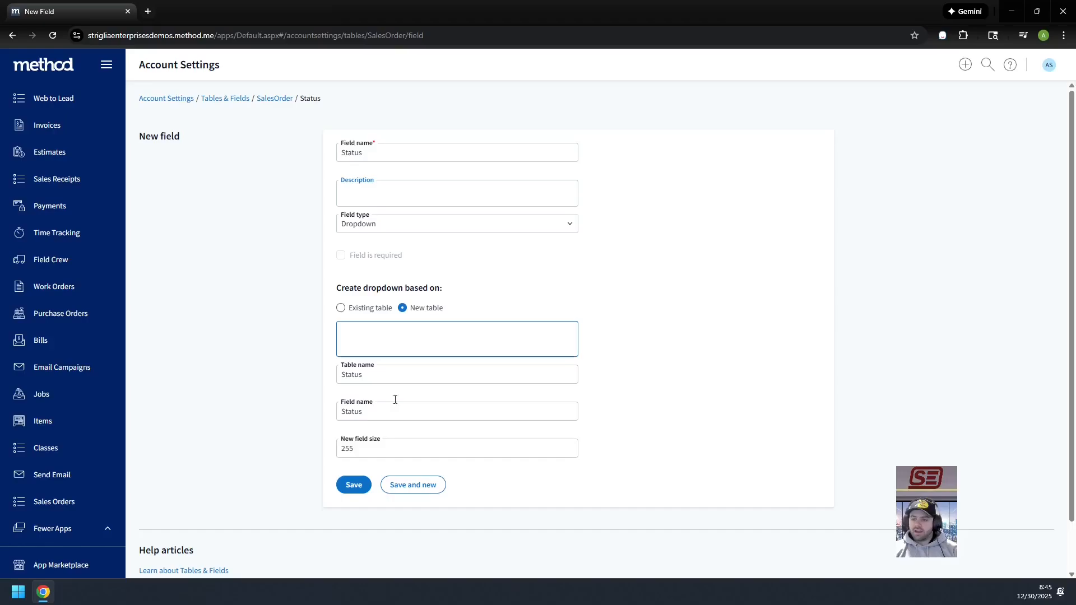
click(342, 308)
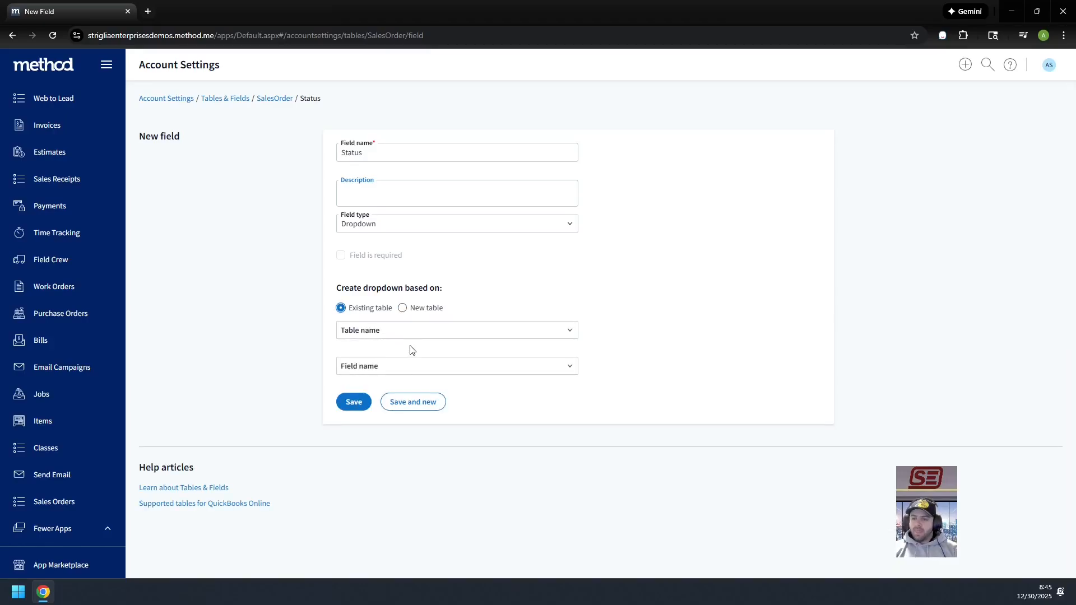
click(392, 334)
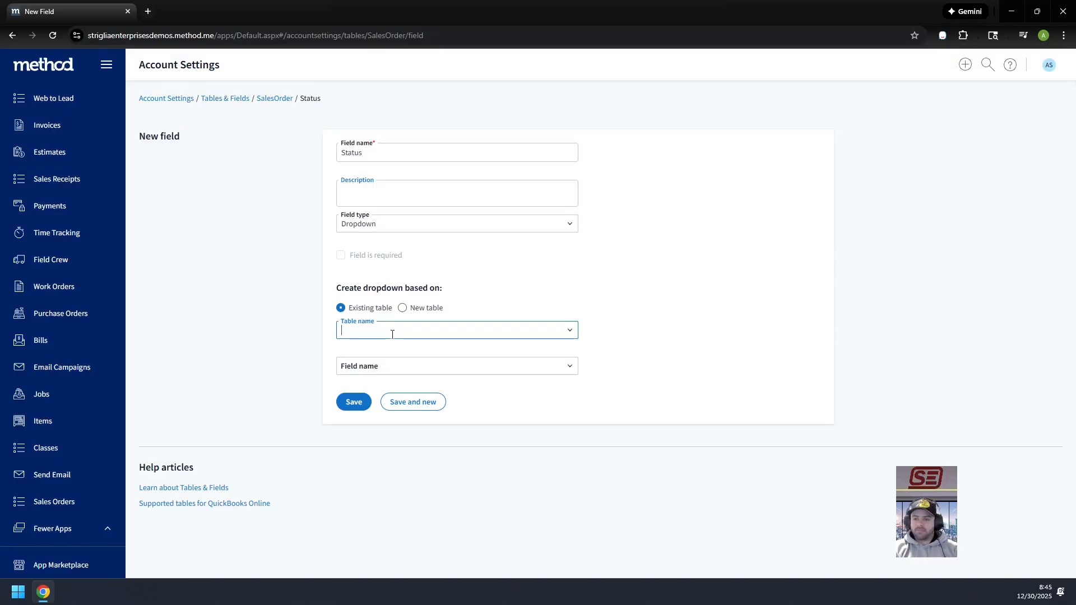
text(Salesorders)
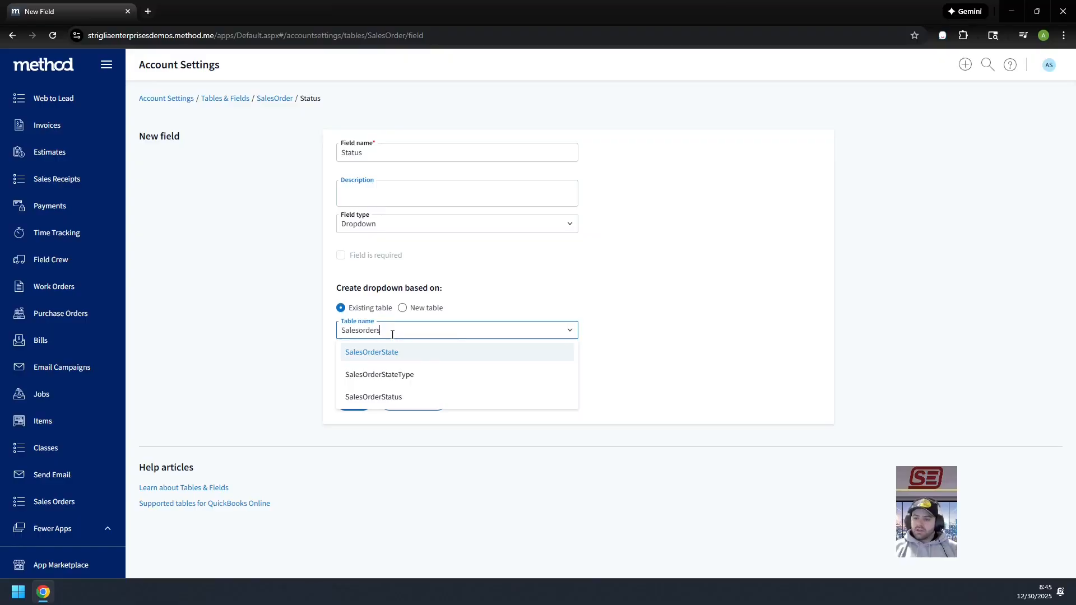
click(392, 397)
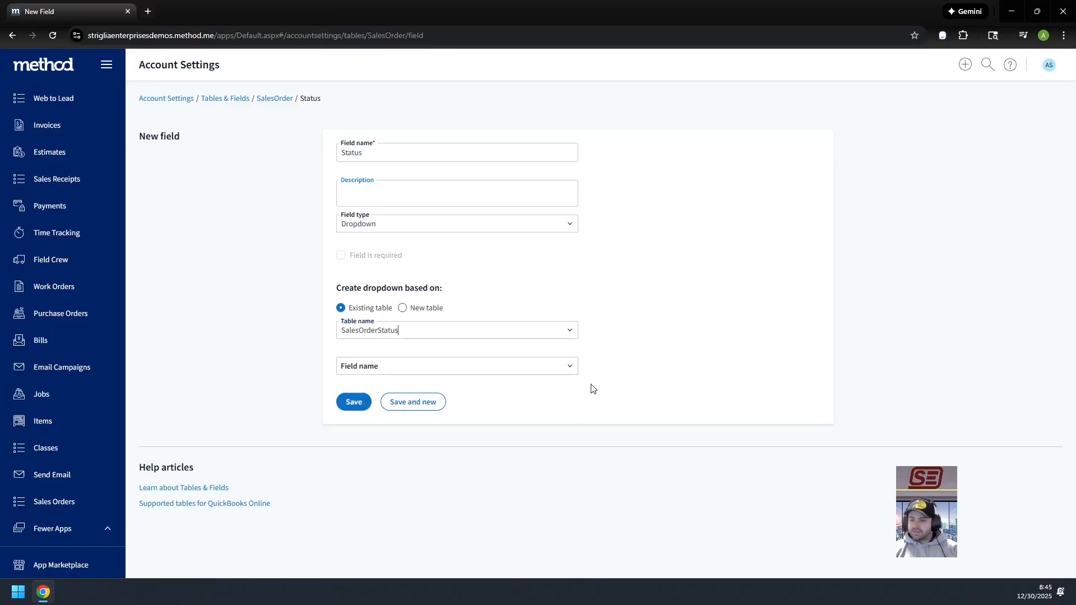
- Choose RecordID as the SalesOrderStatus field that the dropdown uses
click(510, 363)
click(568, 367)
click(465, 409)
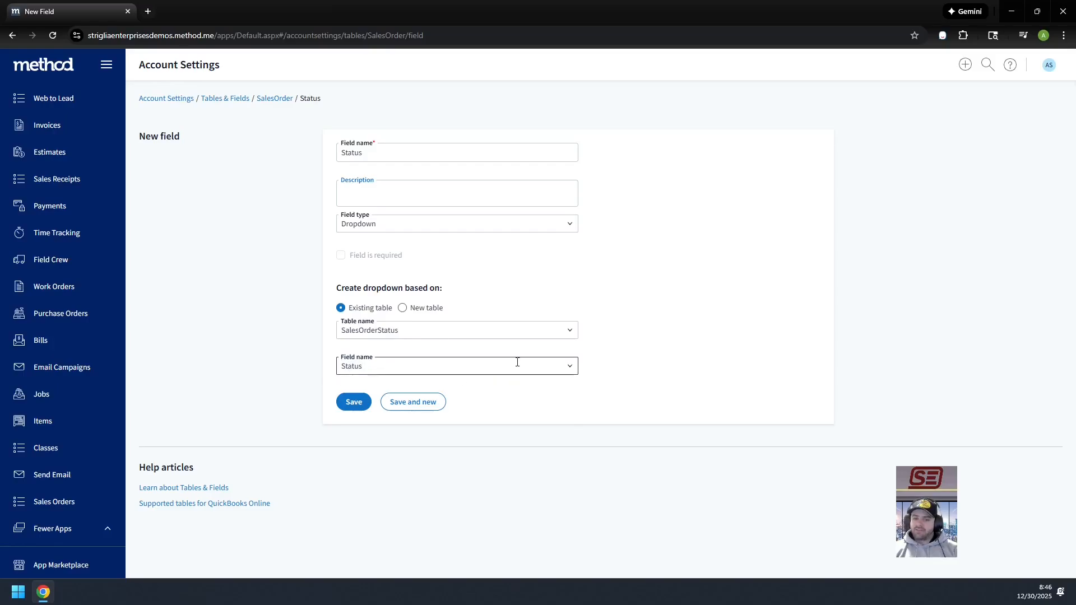
click(567, 367)
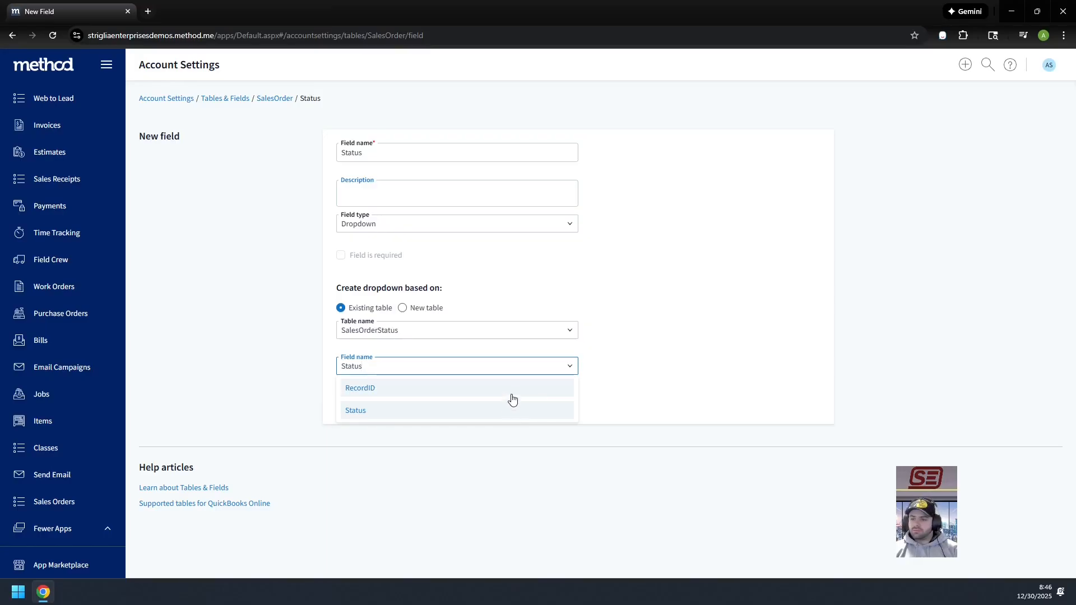
click(368, 389)
- Rename the new field to SalesOrderStatusRecordID and save it
click(388, 155)
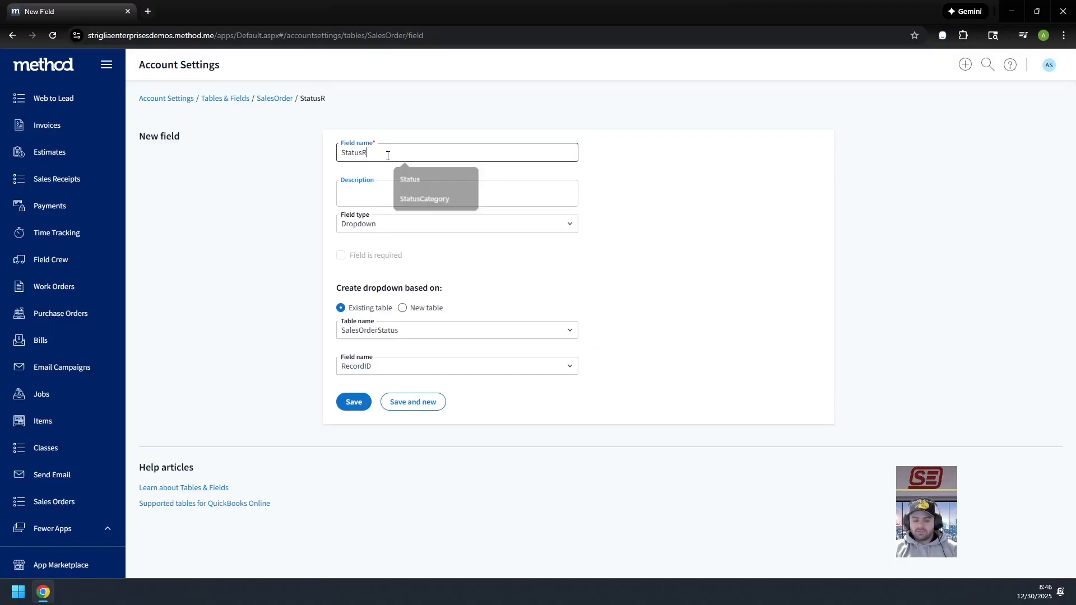
text(RecordID)
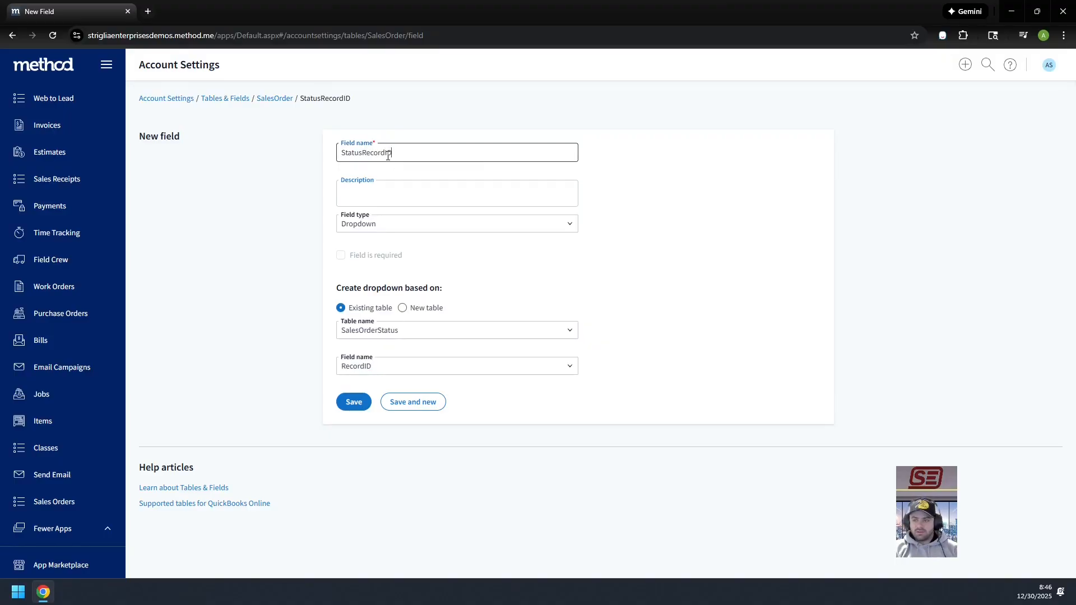
text(Sales)
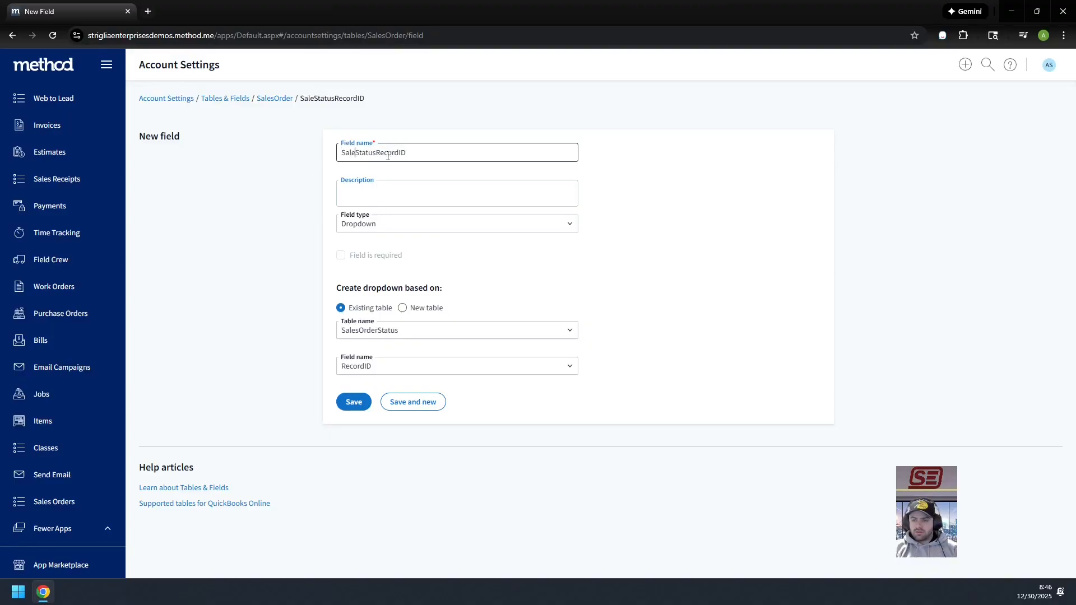
text(Order)
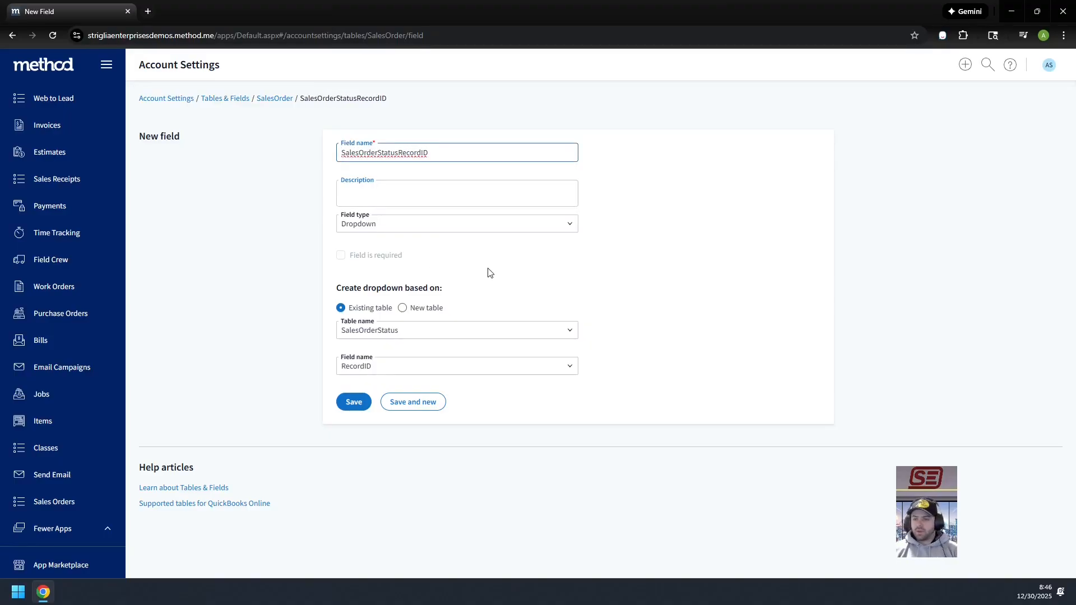
click(361, 402)
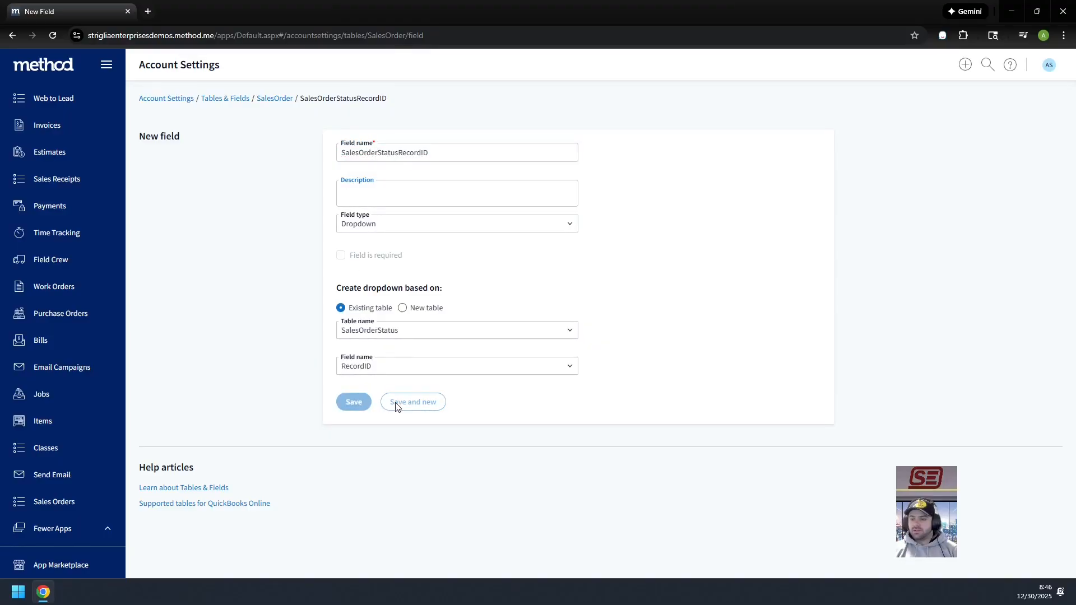
- Start another new field in the SalesOrder table and name it SalesOrderStatus
scroll(304, 301, down, 15)
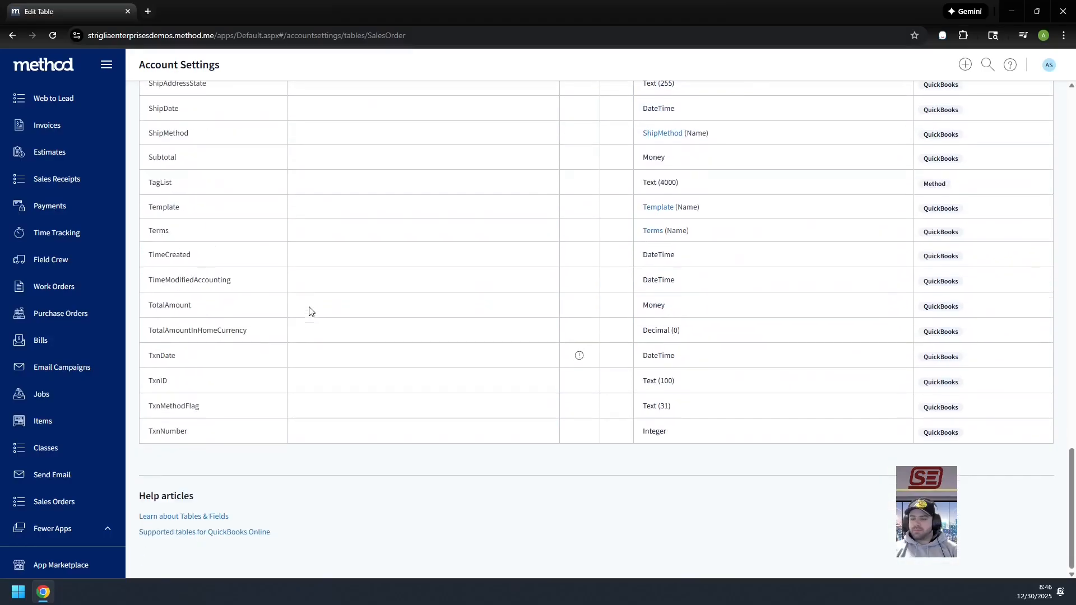
scroll(259, 367, up, 3)
scroll(201, 431, up, 10)
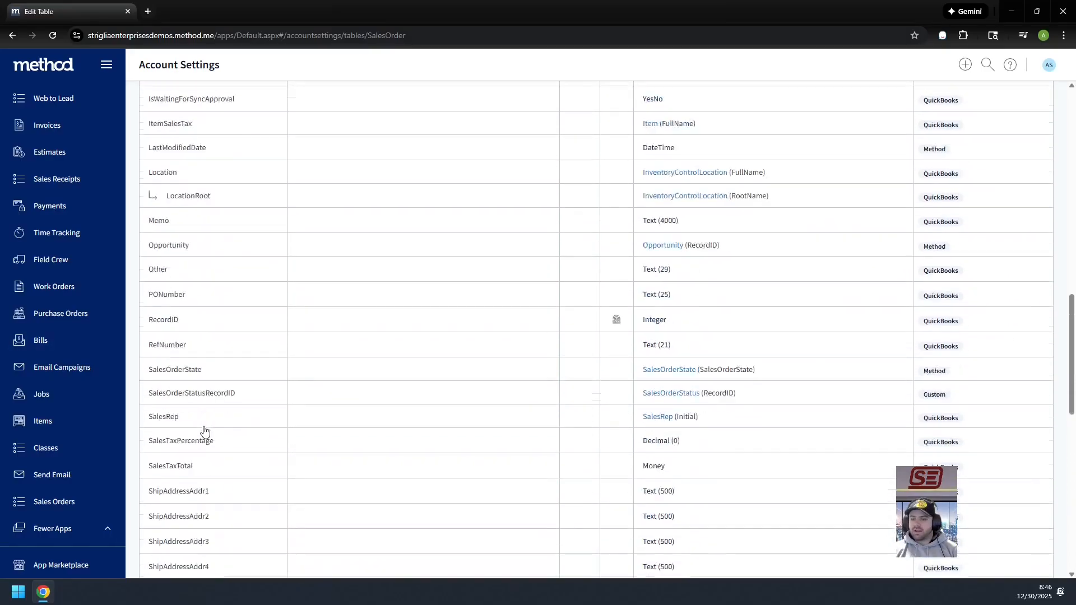
click(223, 224)
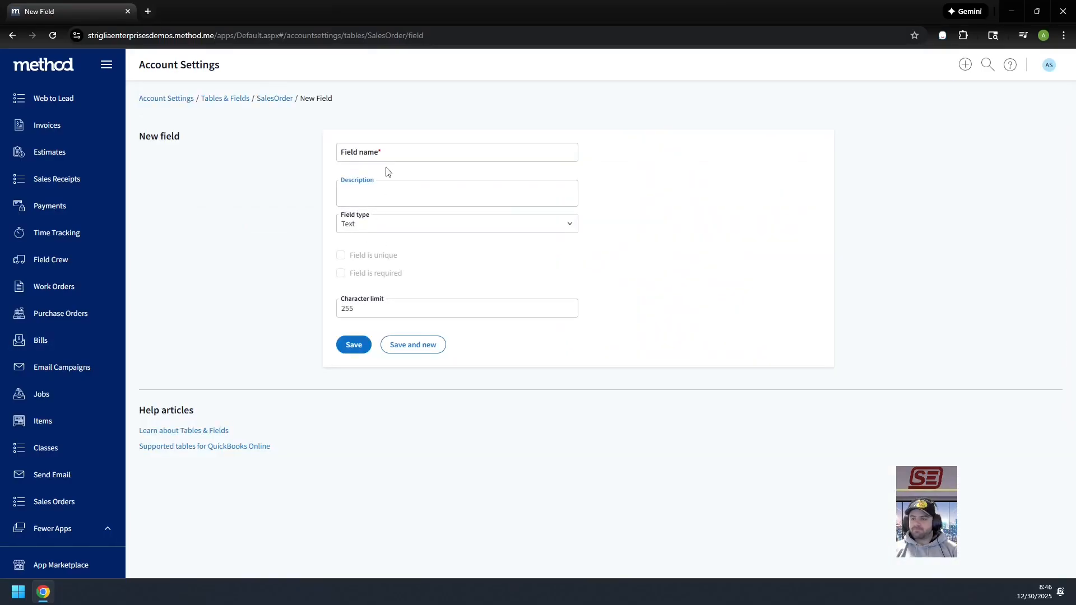
click(390, 154)
click(366, 144)
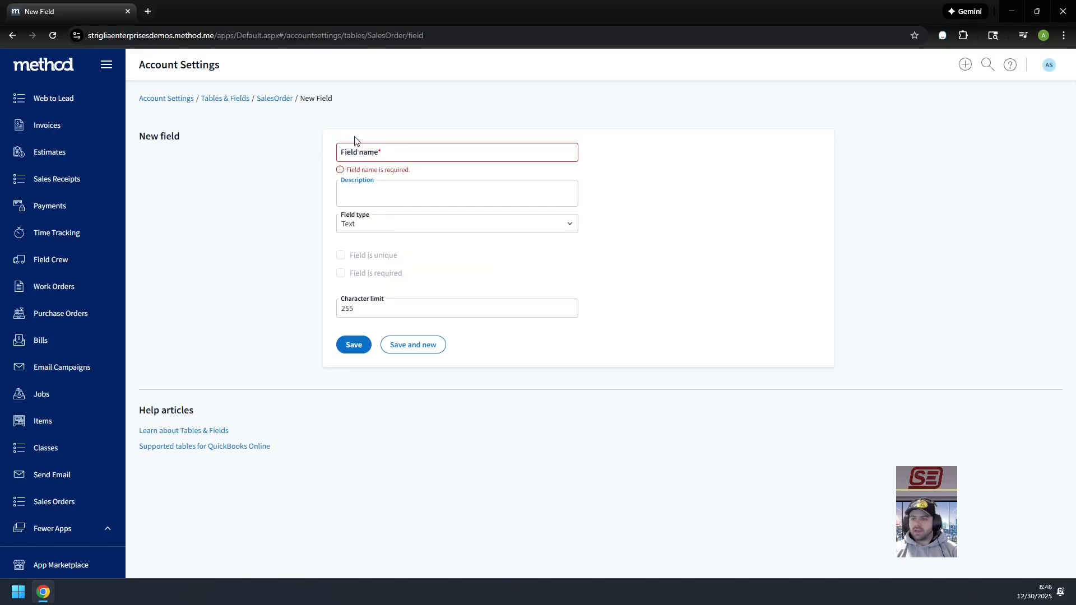
click(363, 157)
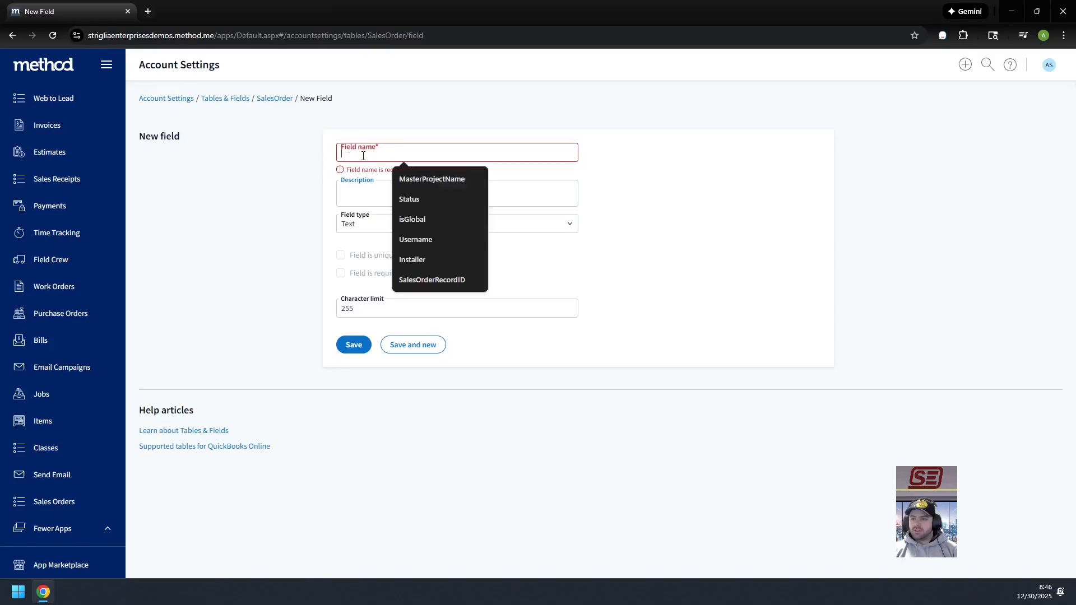
text(Sales)
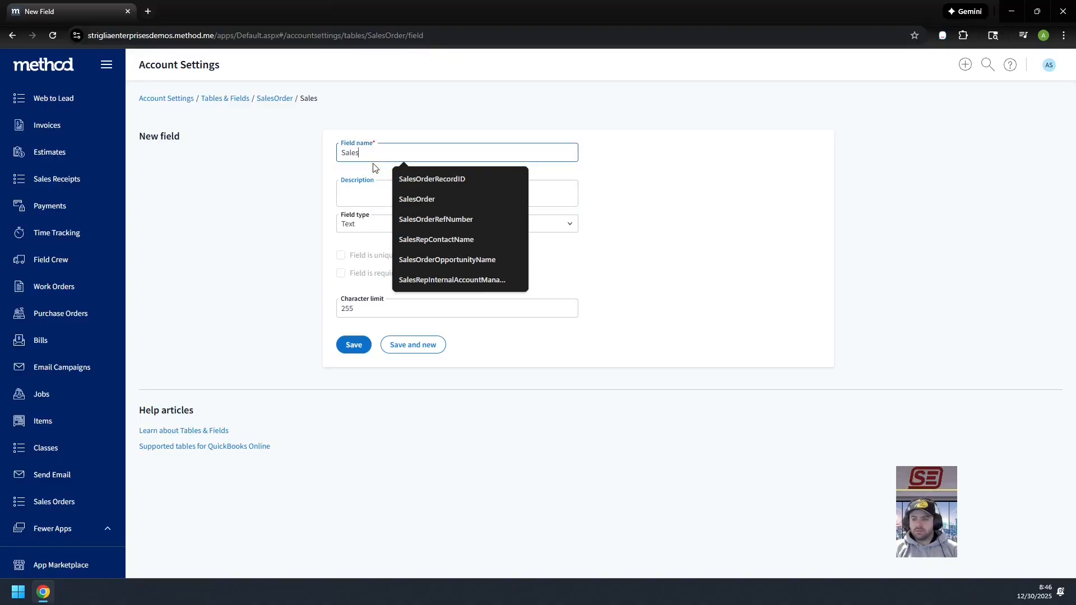
text(OrderStatus)
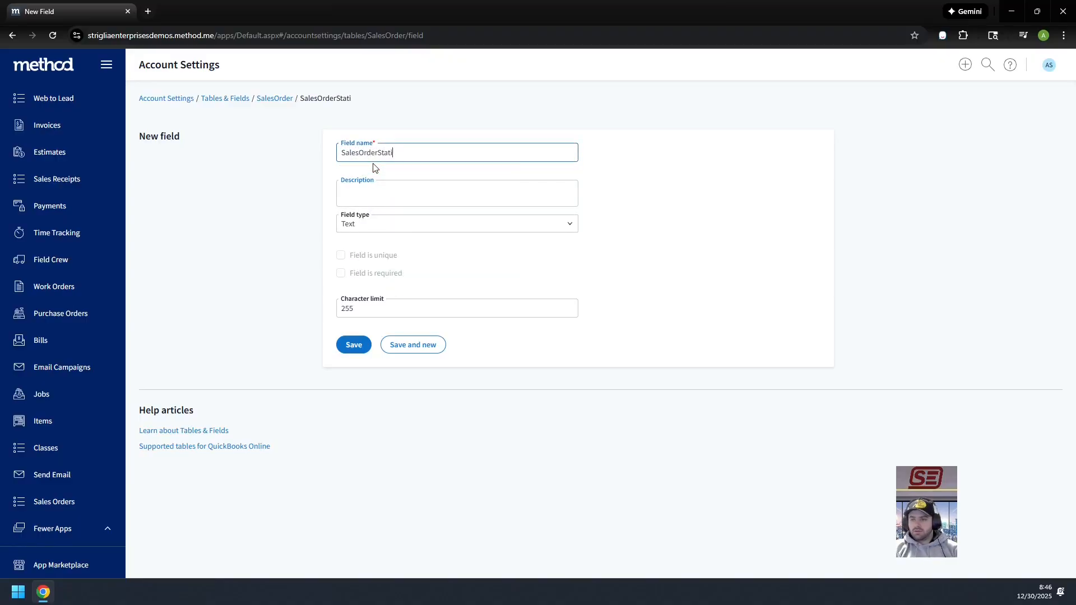
- Set the field type of the SalesOrderStatus field to Linked
key(Tab)
key(Tab)
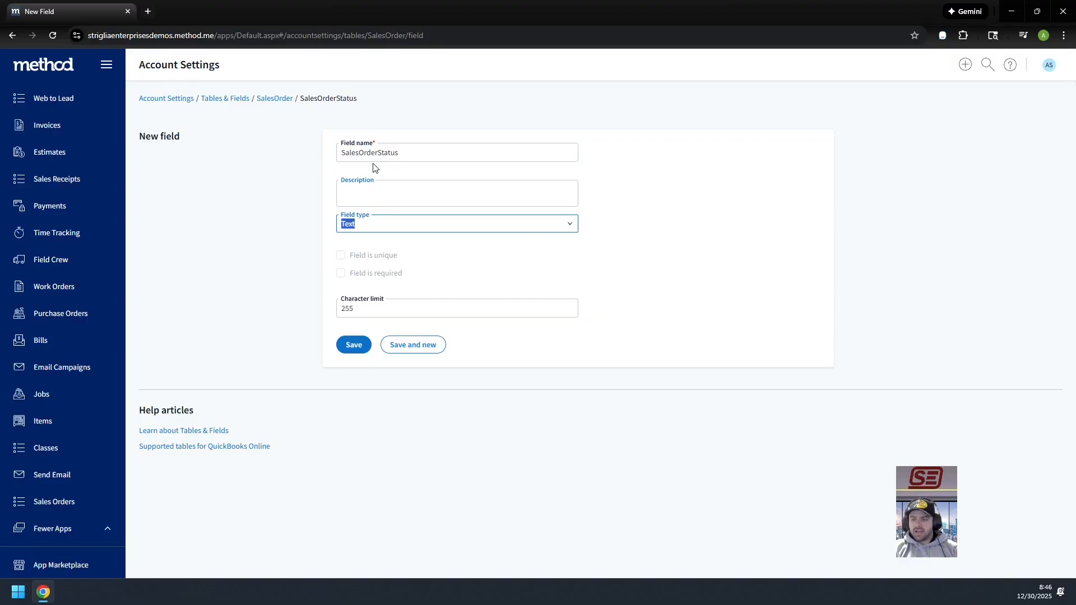
text(sale)
key(BackSpace)
key(BackSpace)
key(BackSpace)
key(BackSpace)
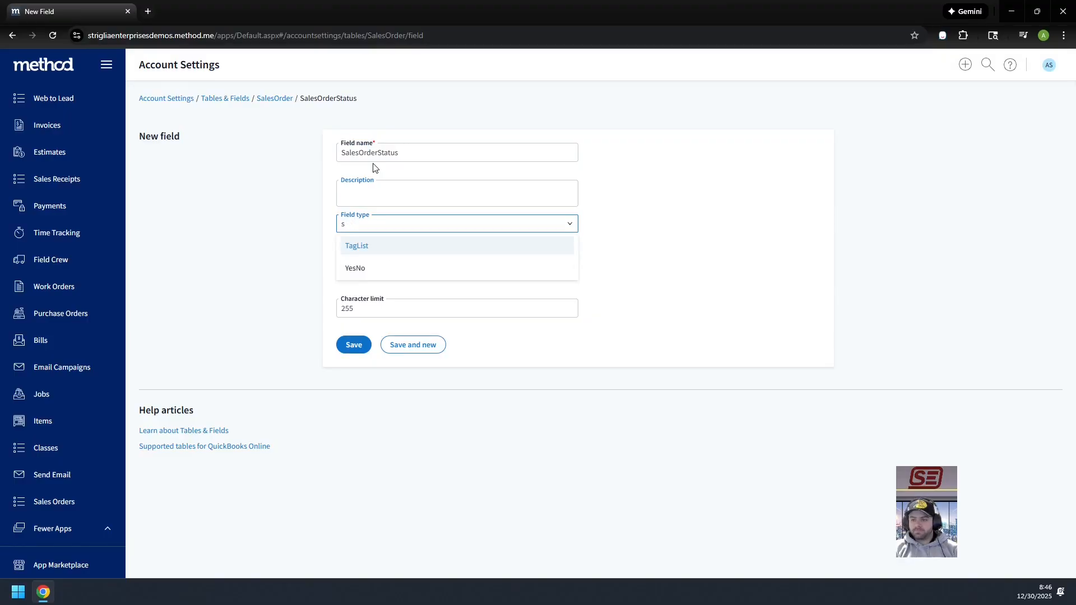
text(j)
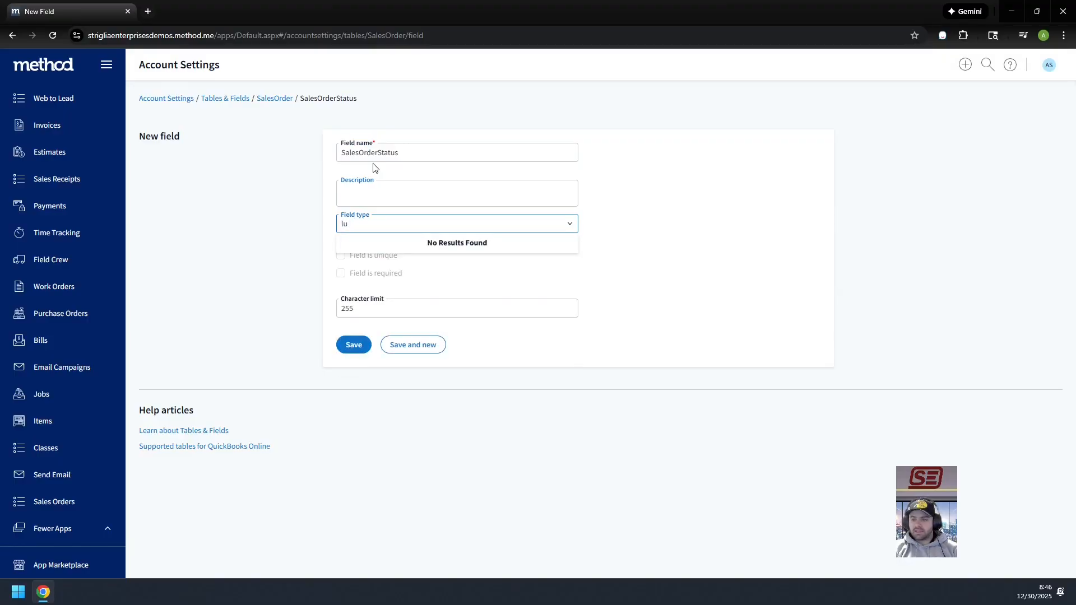
key(BackSpace)
text(in)
key(Return)
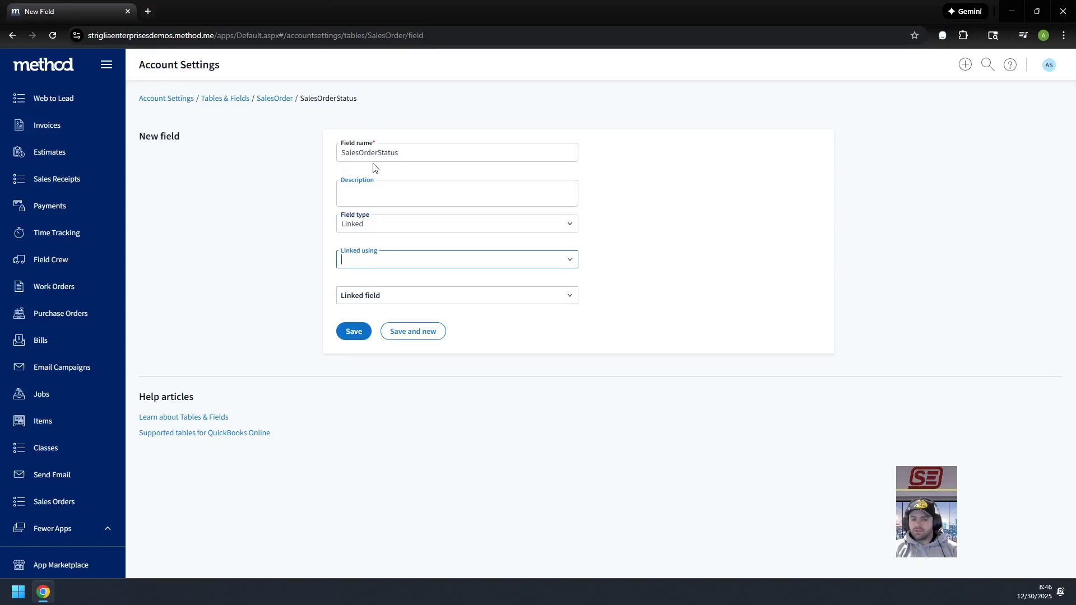
- Link the field using SalesOrderStatusRecordID to the Status field, and save the new field
text(salesorder)
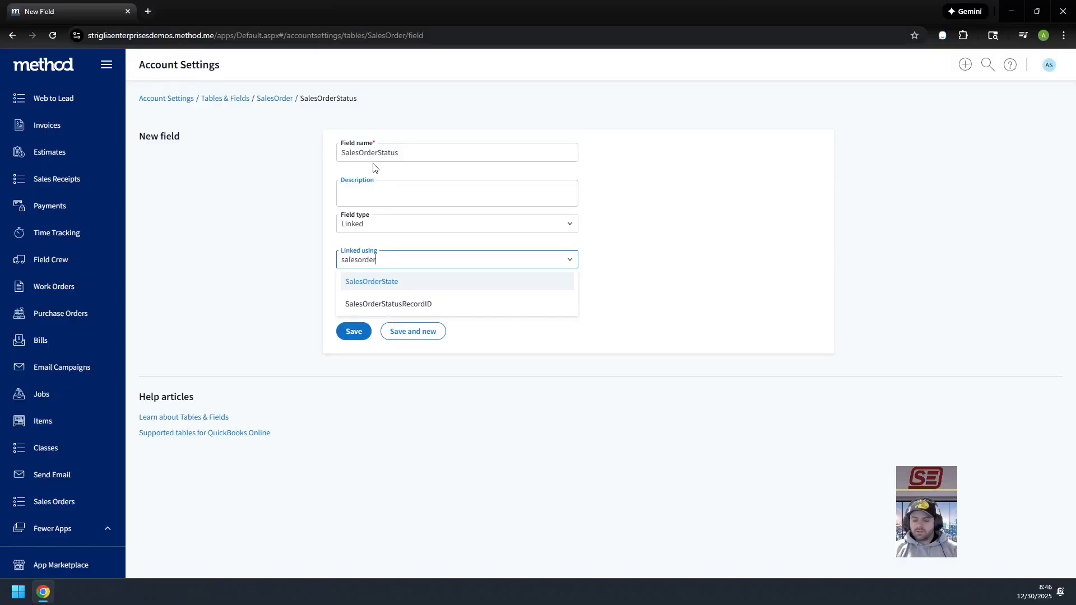
key(Down)
key(Return)
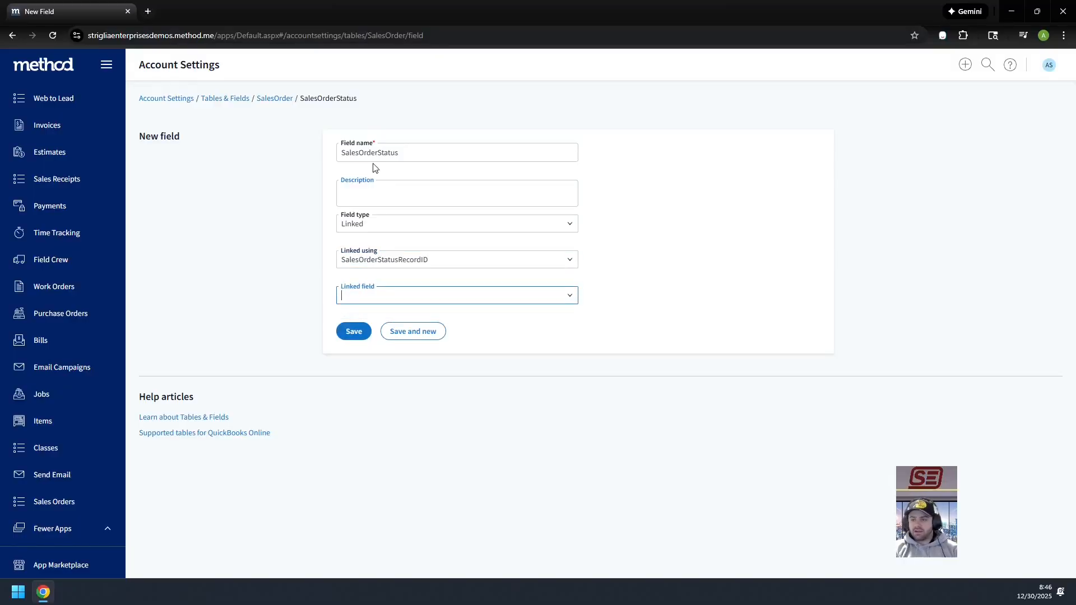
text(s)
key(Down)
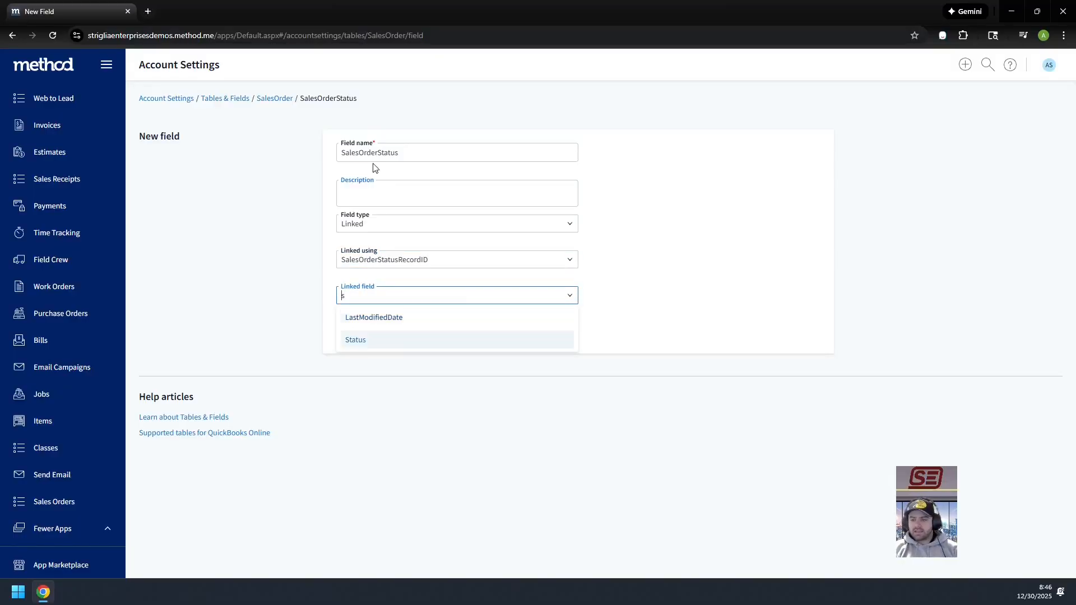
key(Return)
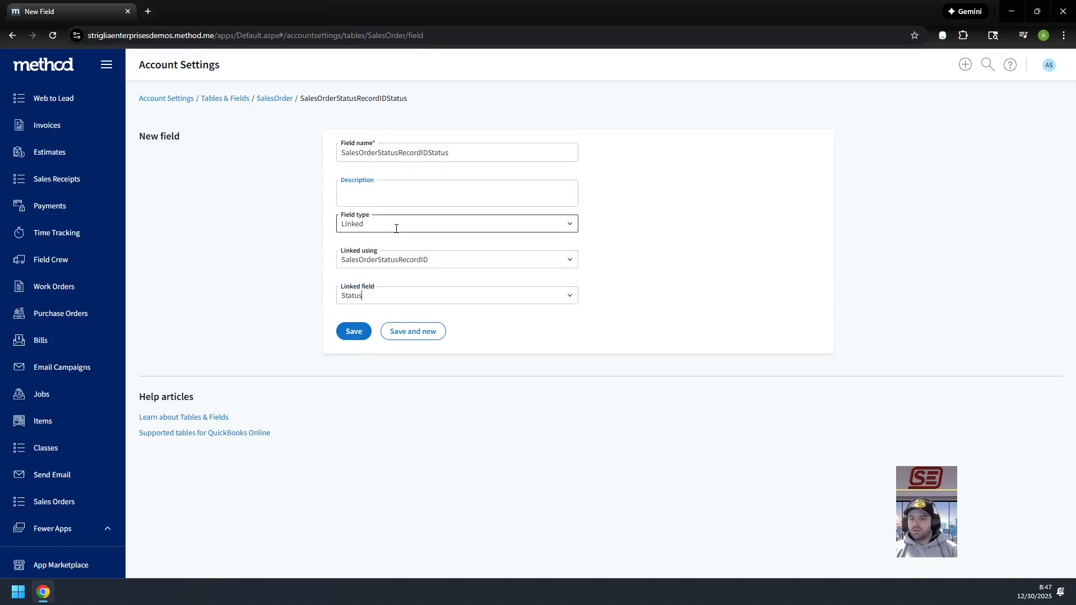
click(362, 334)
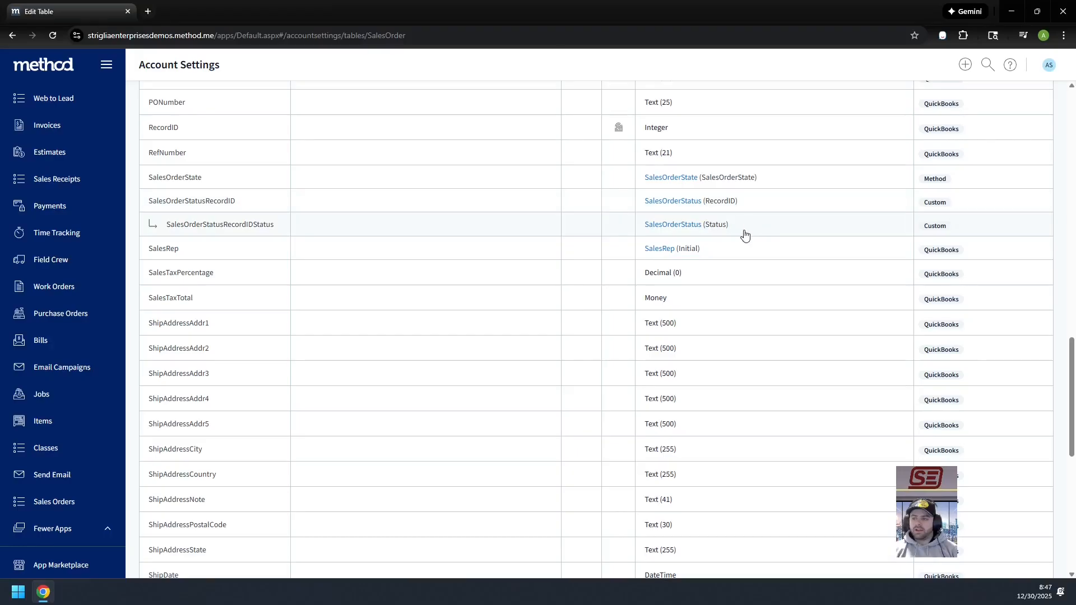
- Leave the SalesOrder table's fields and open the Sales Orders app's list
scroll(740, 224, down, 8)
scroll(730, 284, up, 15)
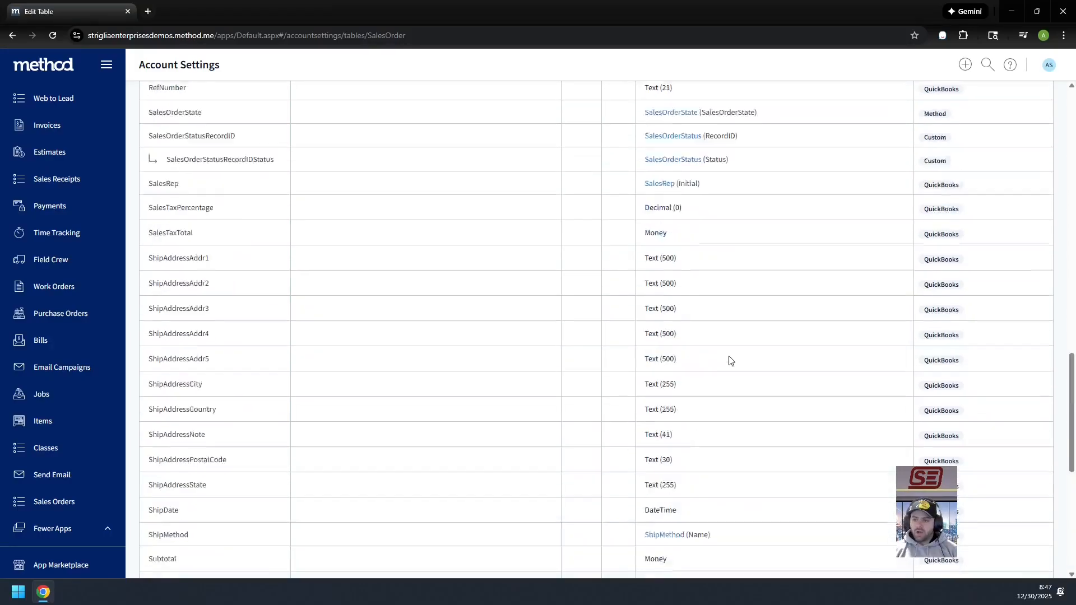
scroll(754, 429, up, 8)
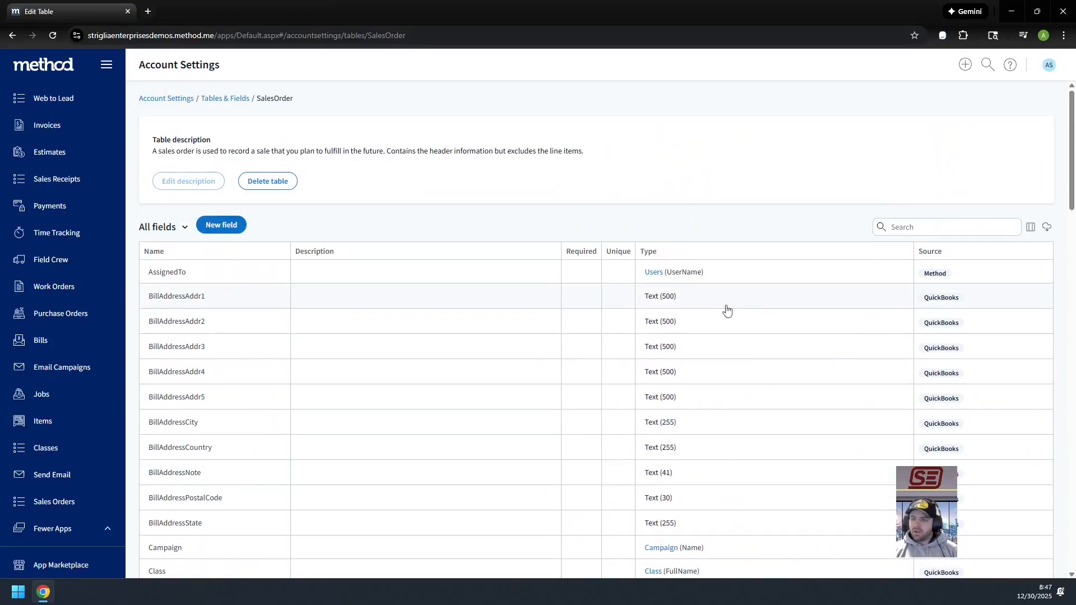
scroll(67, 348, up, 3)
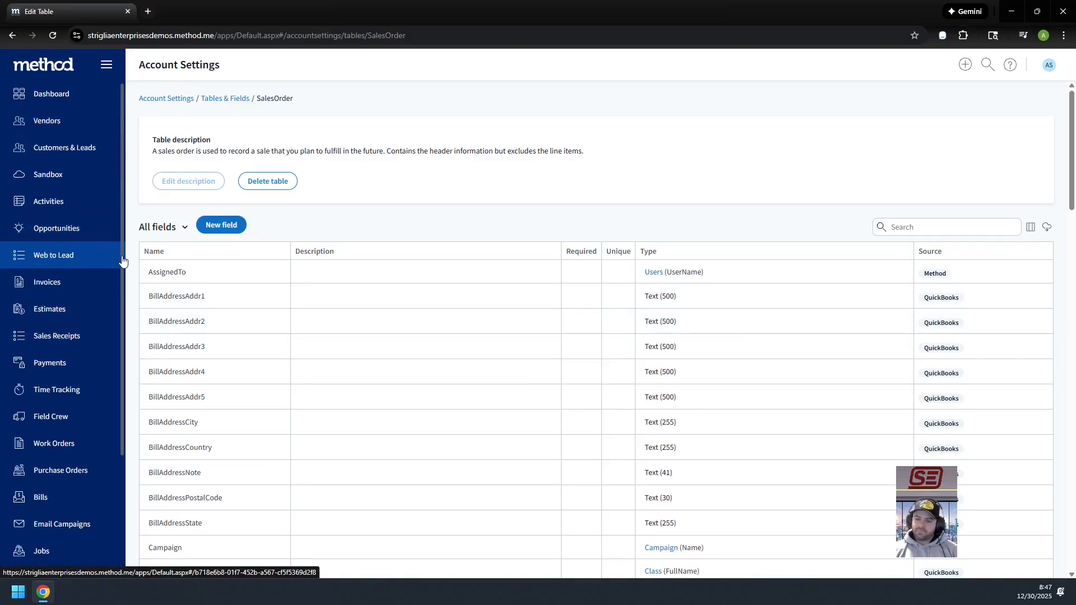
scroll(90, 283, down, 3)
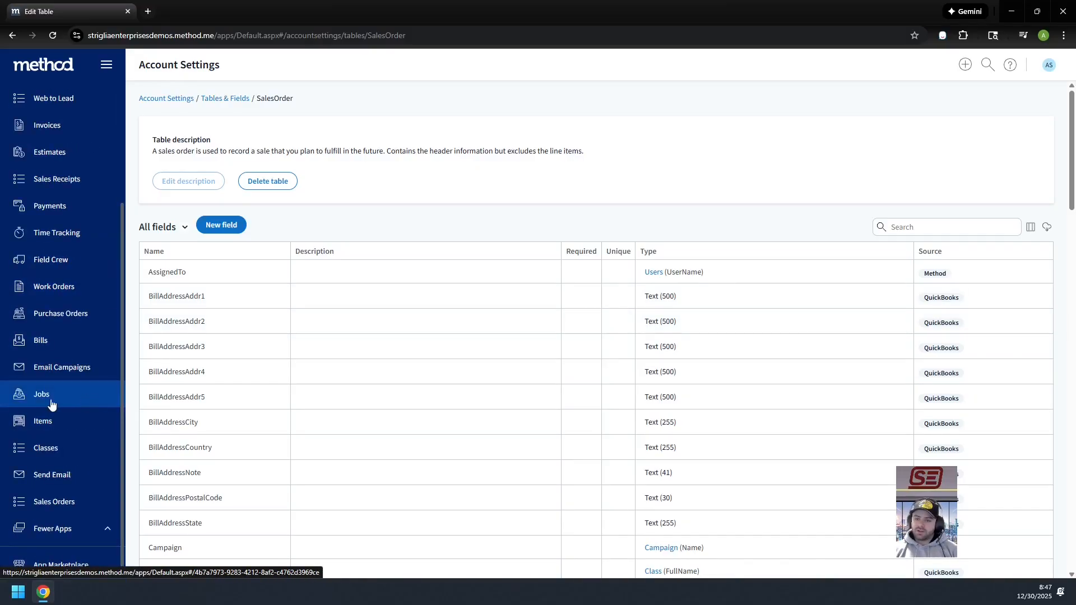
scroll(50, 401, up, 3)
scroll(42, 314, down, 3)
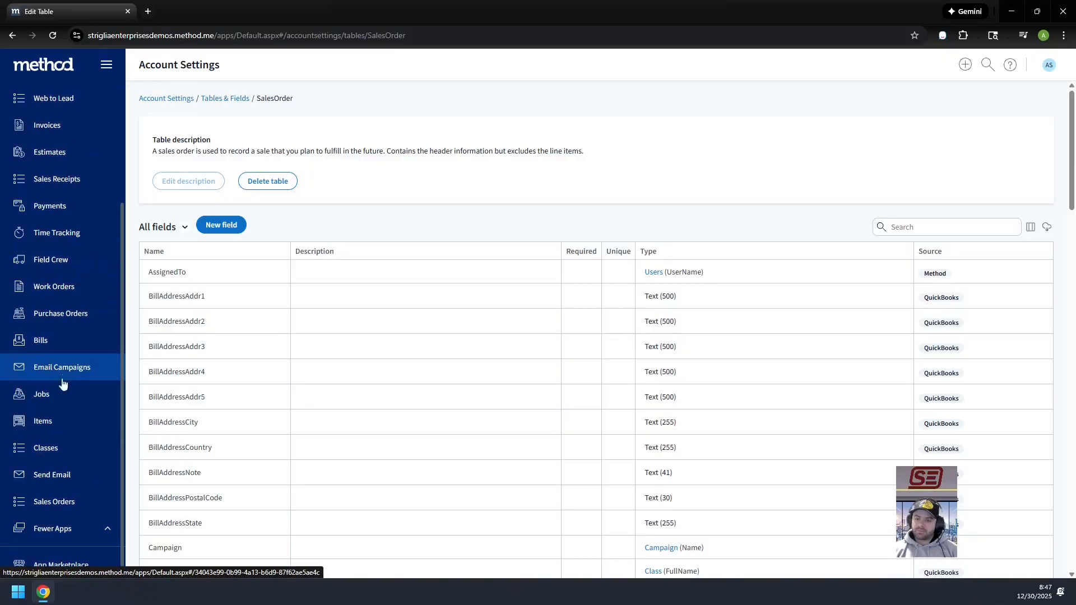
click(79, 504)
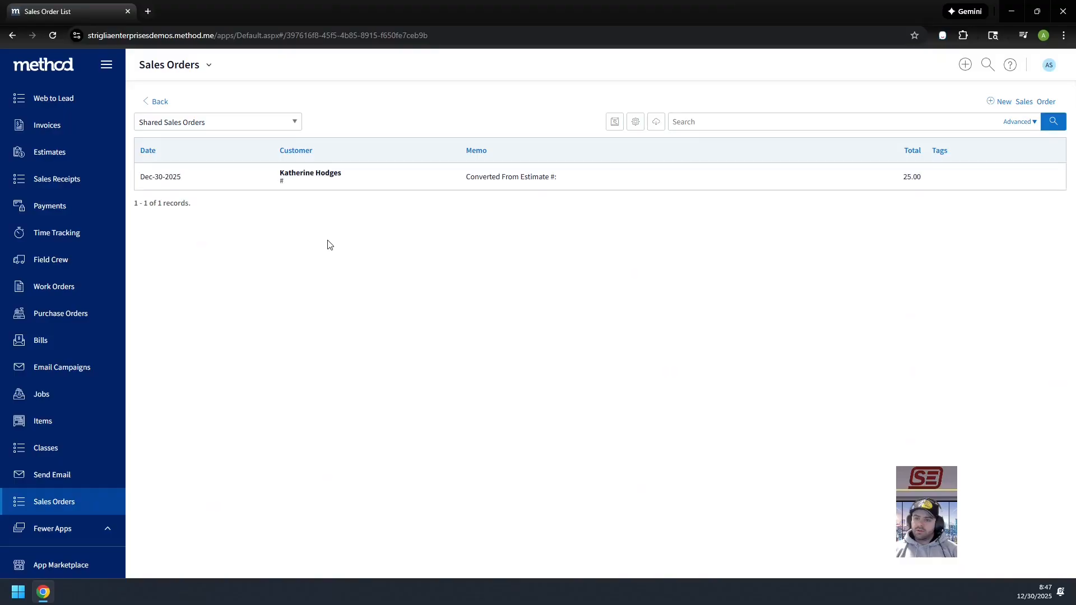
- Open the existing sales order's screen for customization and create an editable copy of it
click(363, 190)
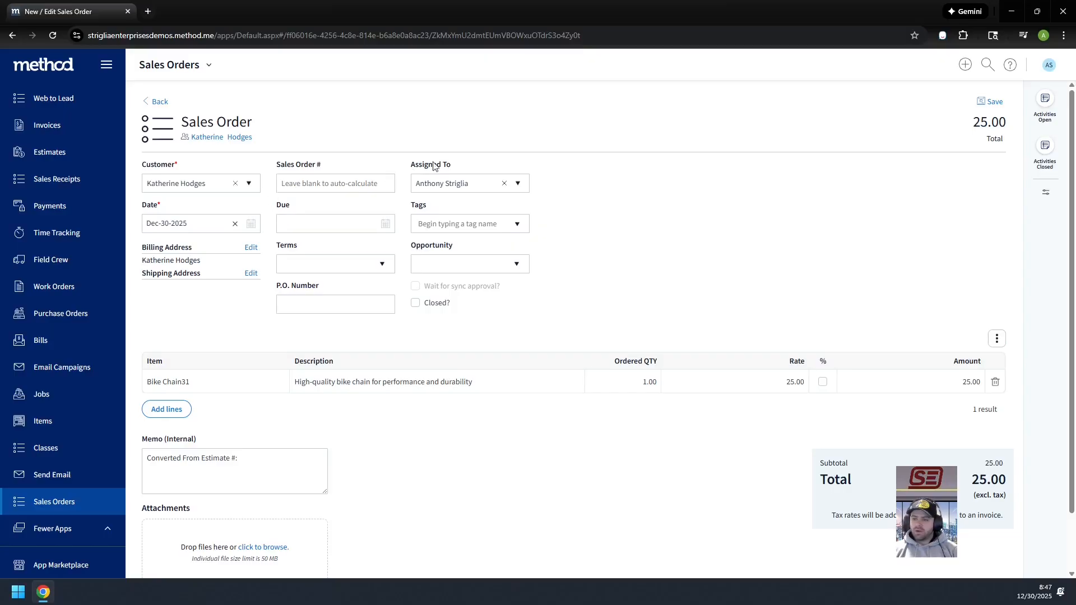
click(210, 65)
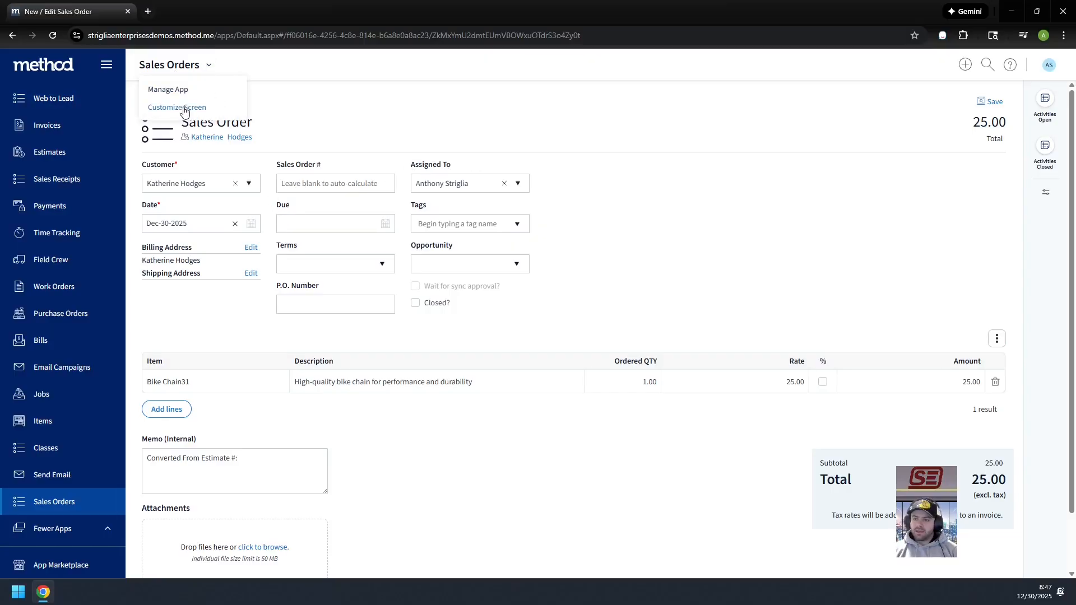
click(177, 108)
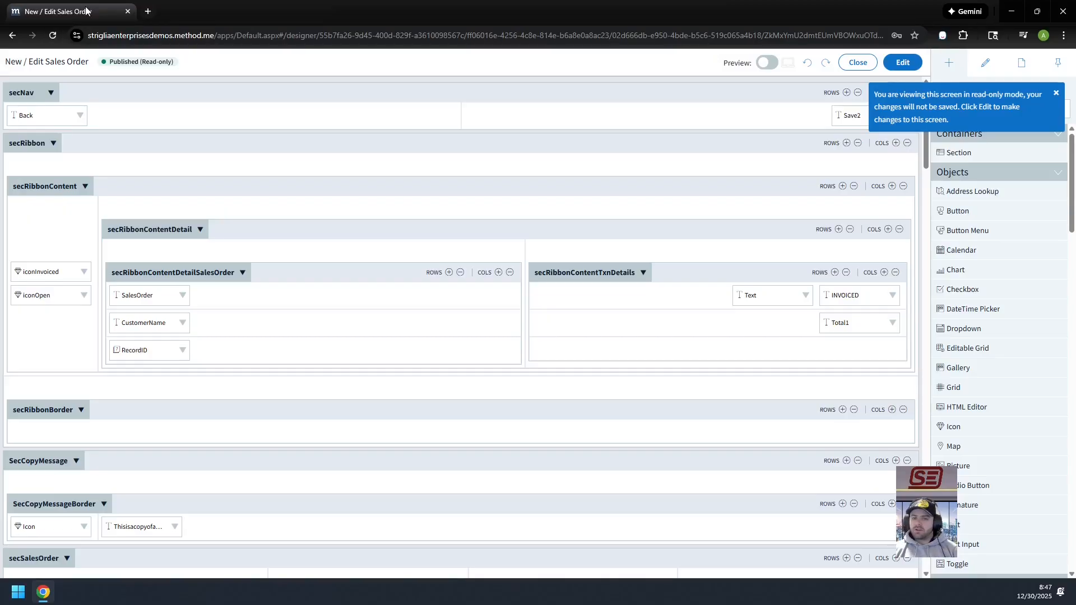
click(902, 62)
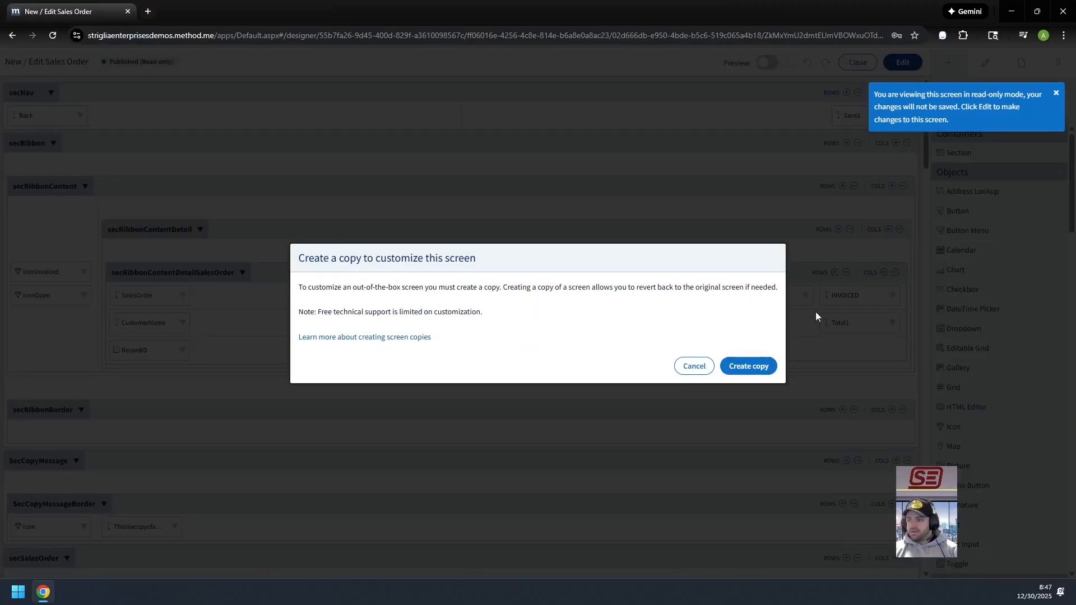
click(744, 367)
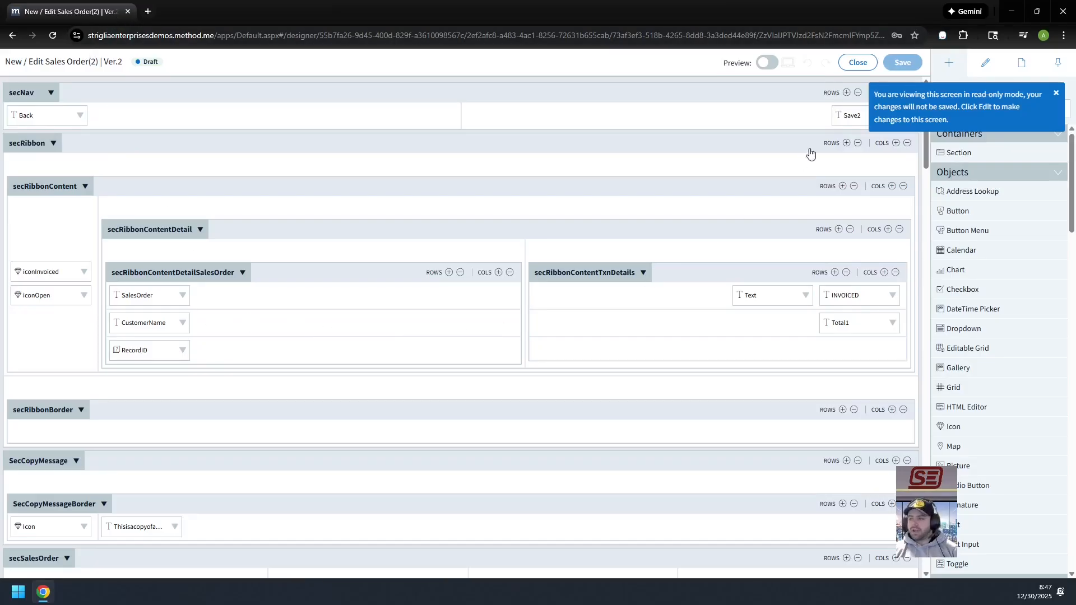
- Insert an empty row above AssignedTo in the secSalesOrderSettings section
scroll(451, 346, down, 6)
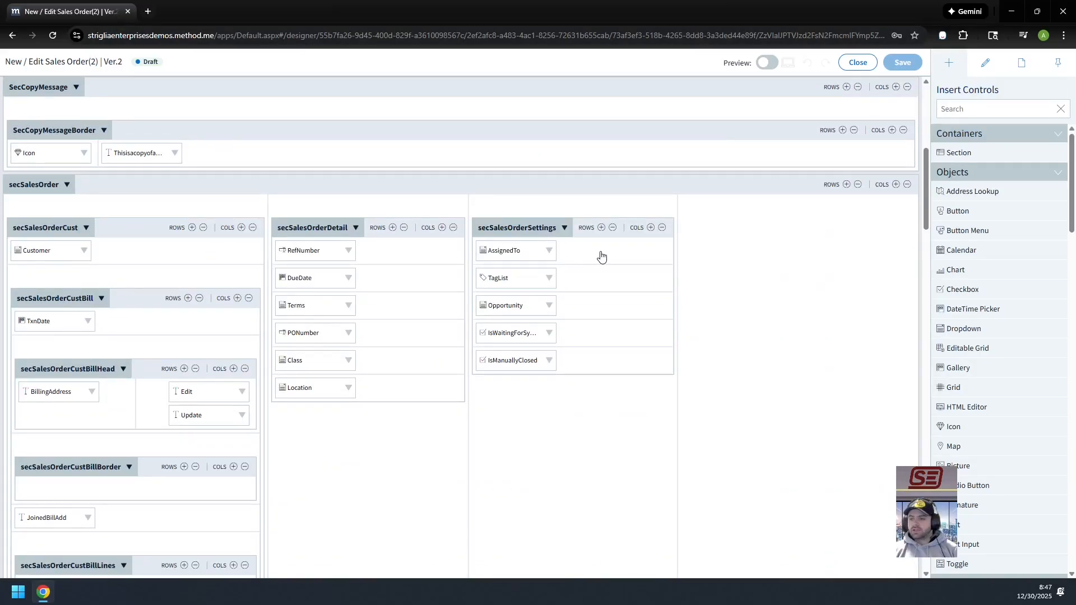
right_click(645, 272)
mouse_move(669, 263)
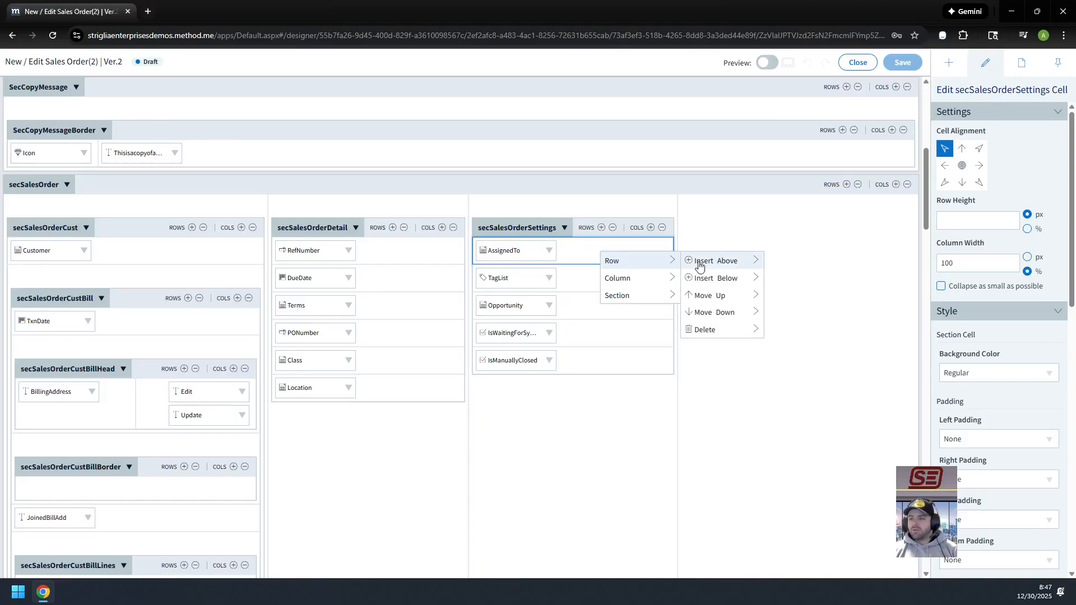
click(703, 264)
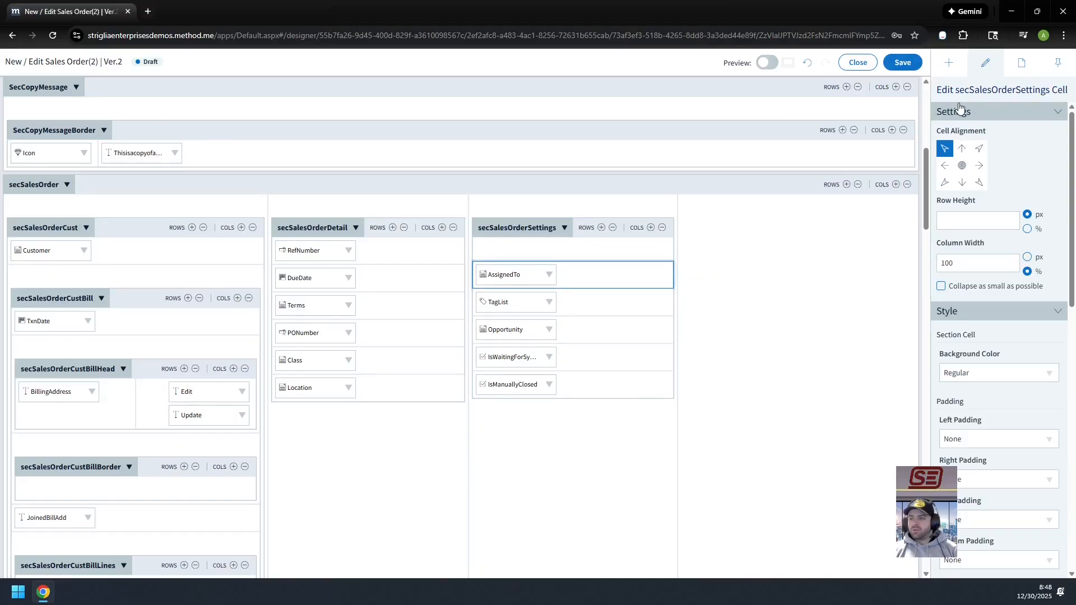
- Place a generic Dropdown object in the empty row above AssignedTo in secSalesOrderSettings
click(948, 65)
scroll(987, 278, down, 10)
key(F5)
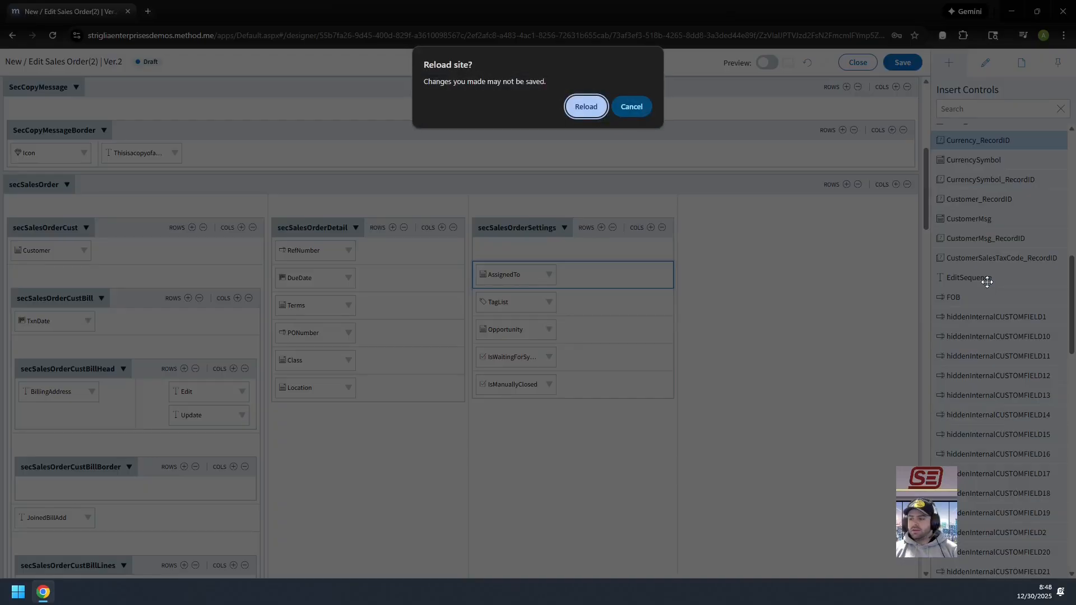
click(631, 106)
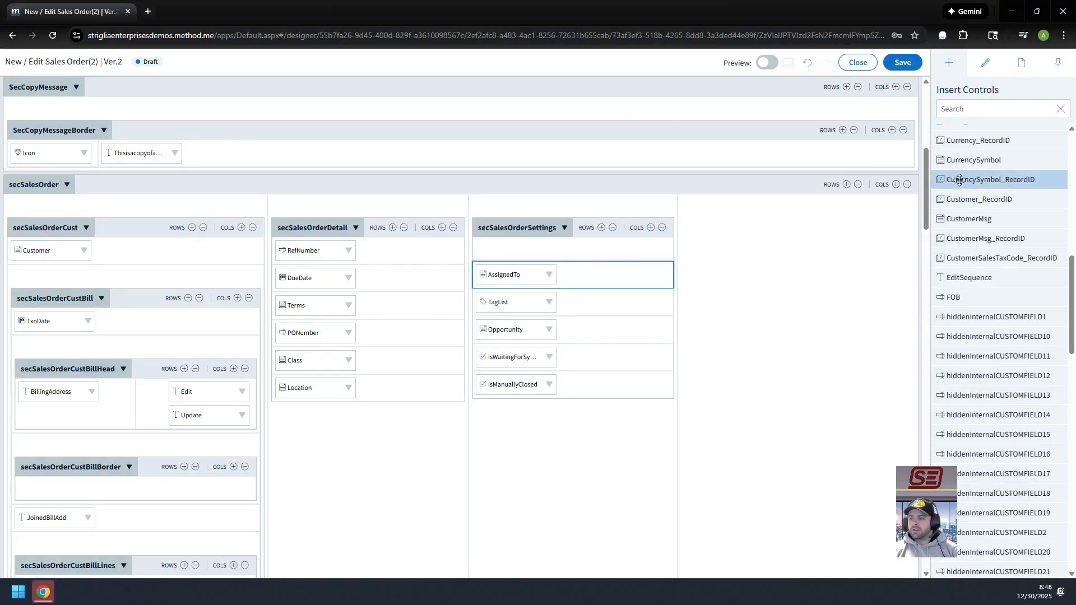
scroll(1021, 293, up, 2)
scroll(1021, 293, up, 2)
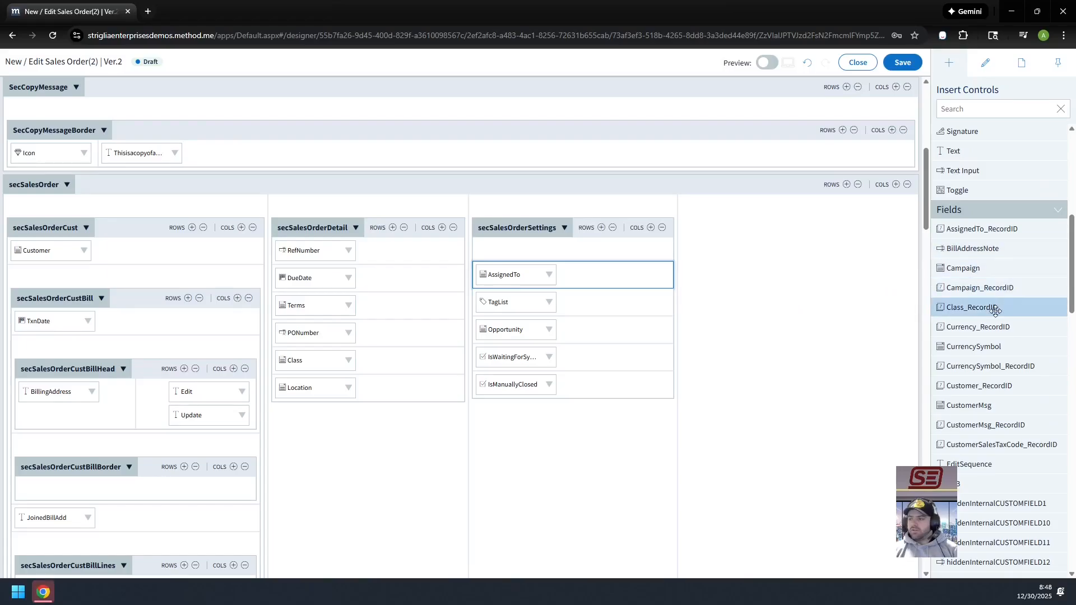
scroll(1015, 295, up, 2)
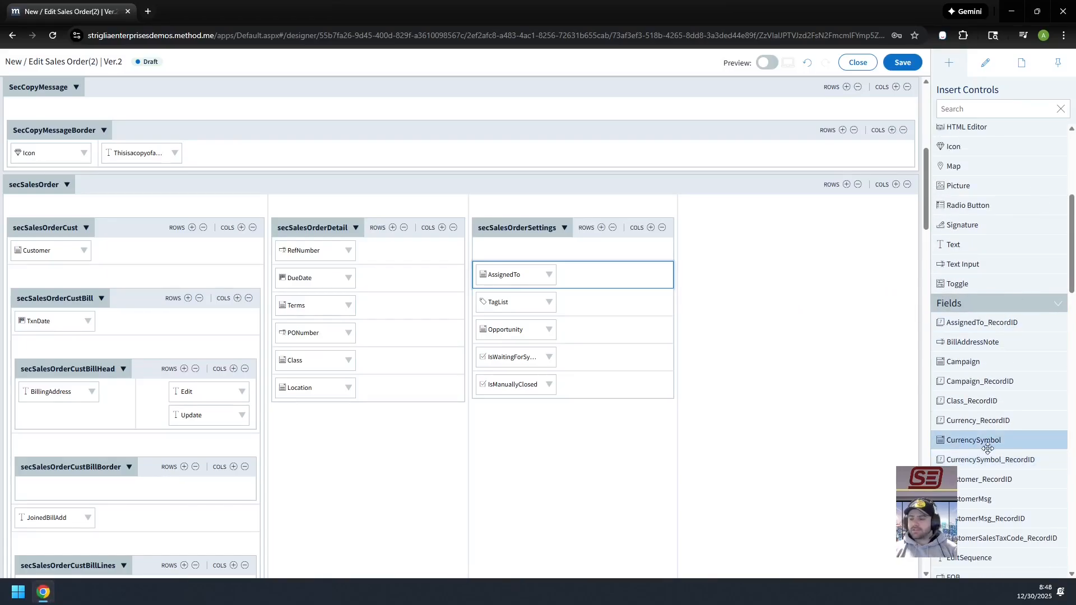
scroll(1011, 409, up, 5)
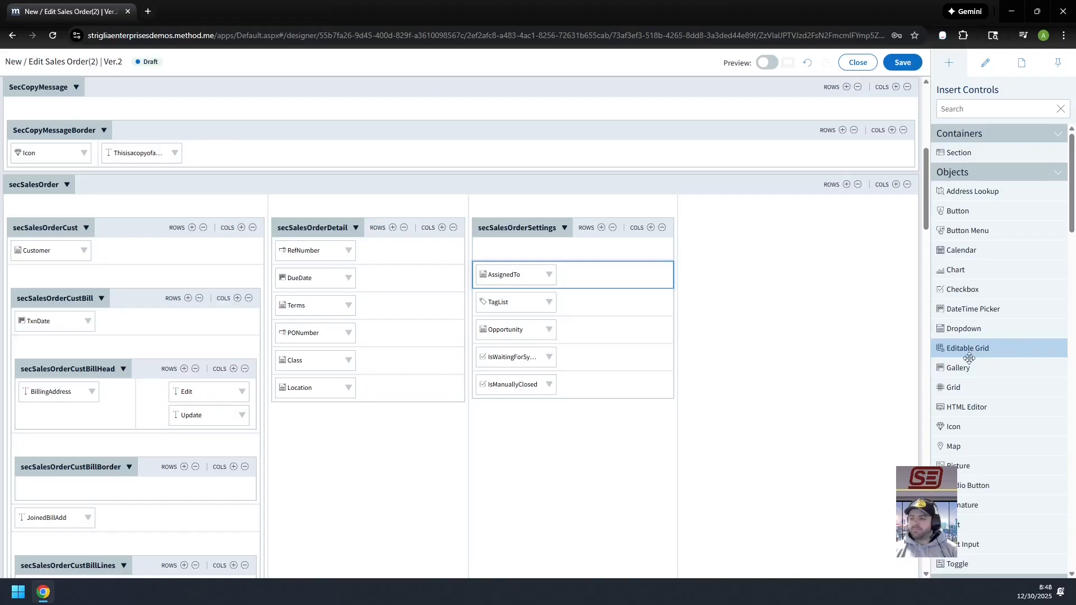
drag(949, 323, 506, 247)
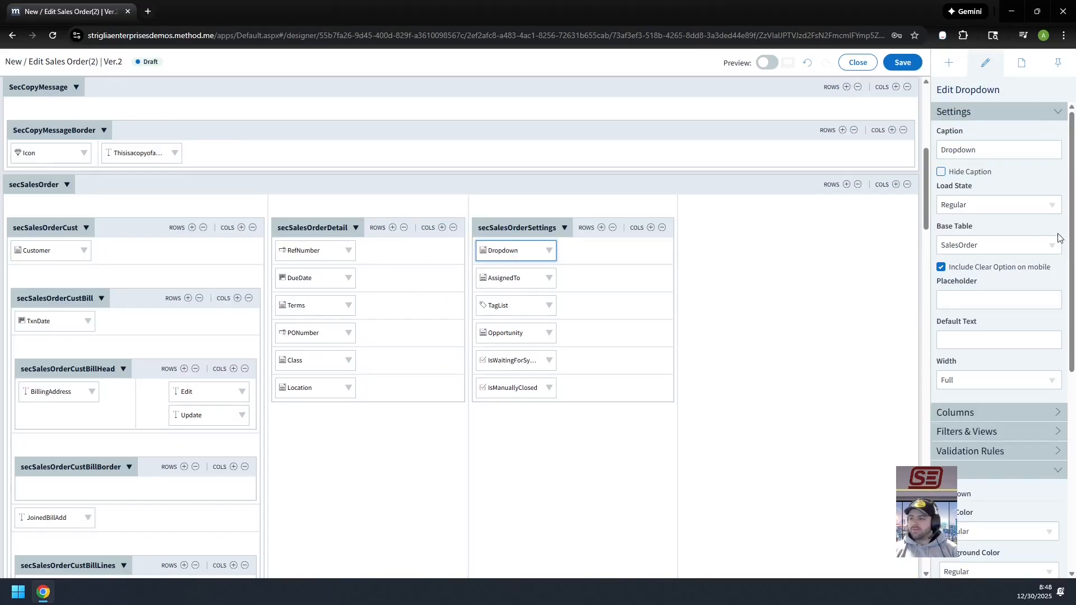
- Set the generic dropdown's base table to SalesOrderStatus, and delete that dropdown from the section
click(1055, 246)
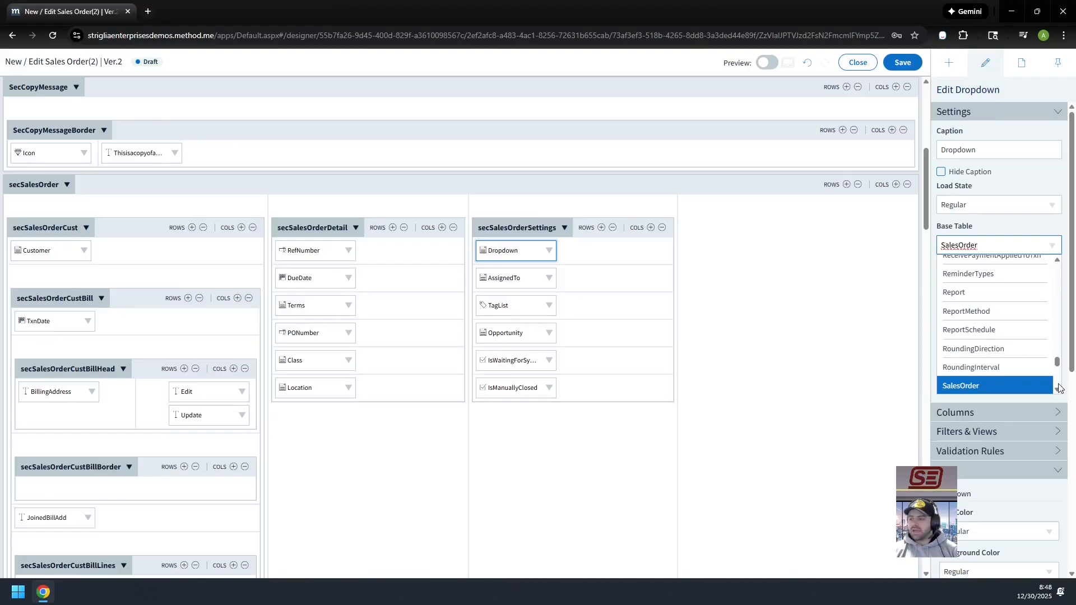
scroll(1059, 388, down, 2)
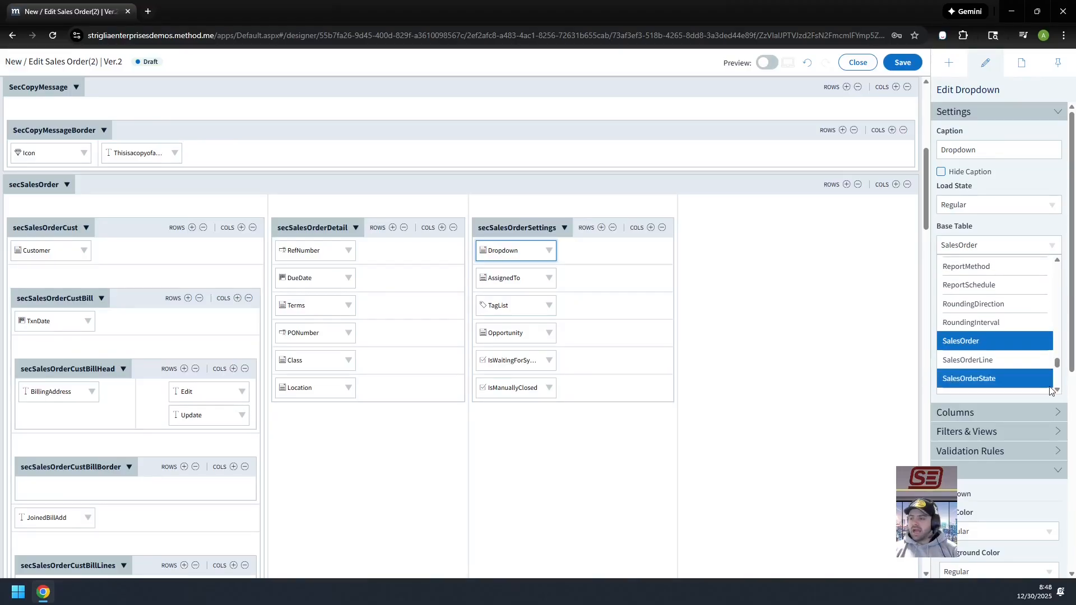
scroll(1051, 391, down, 3)
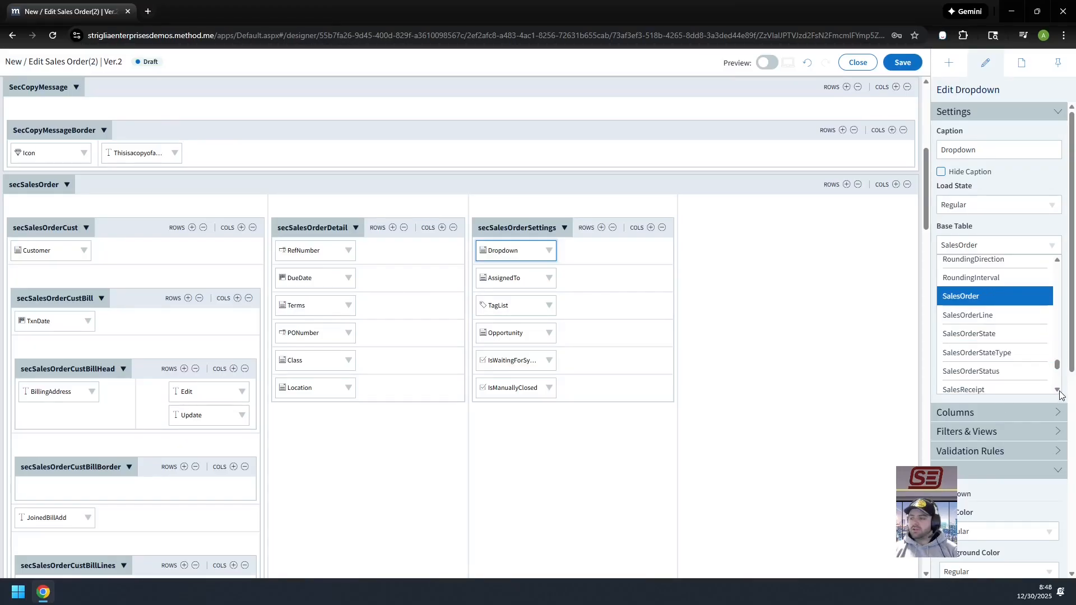
scroll(1059, 392, down, 4)
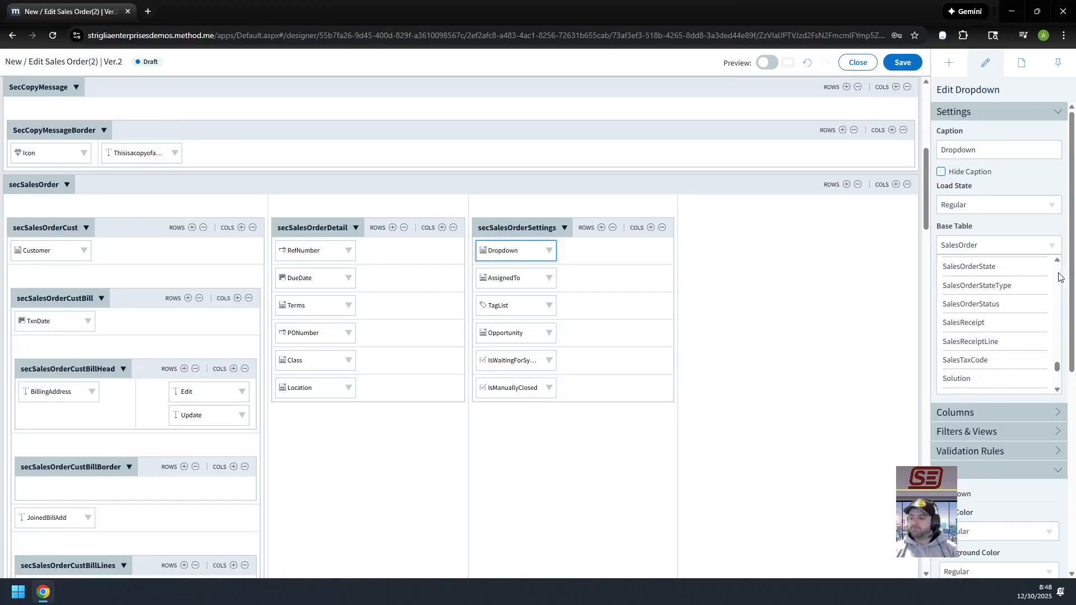
click(1008, 304)
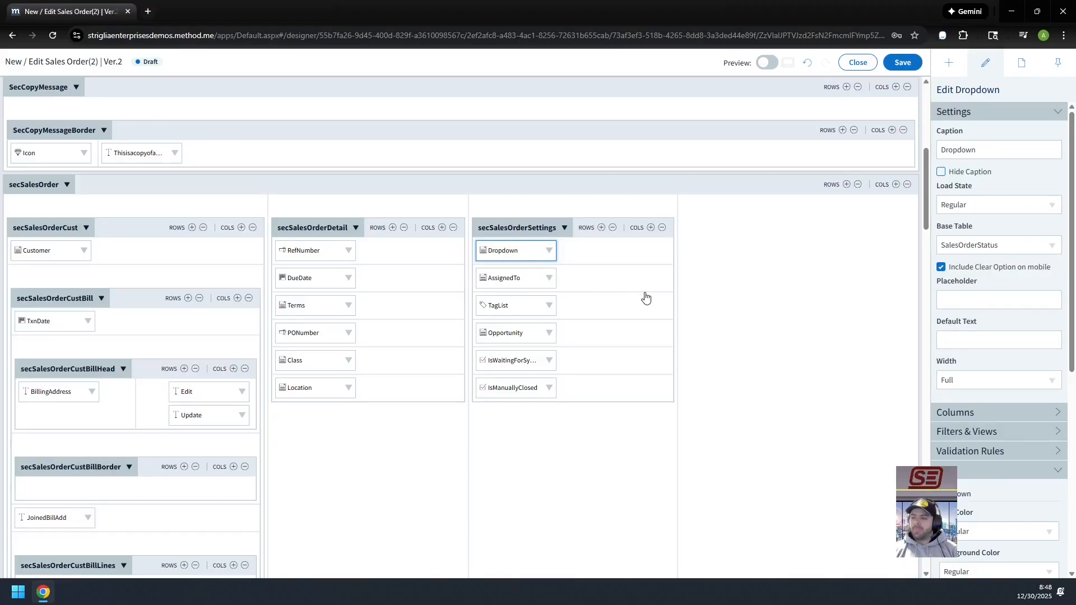
click(549, 252)
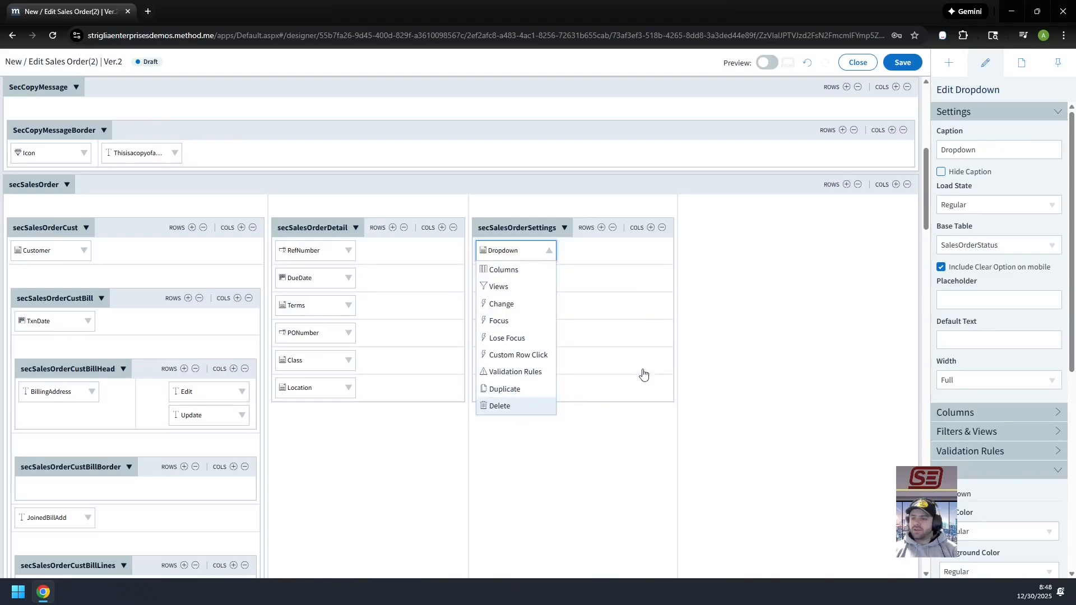
- Place the SalesOrderStatusRecordID field in the empty row above AssignedTo in secSalesOrderSettings
click(949, 62)
scroll(1001, 421, down, 20)
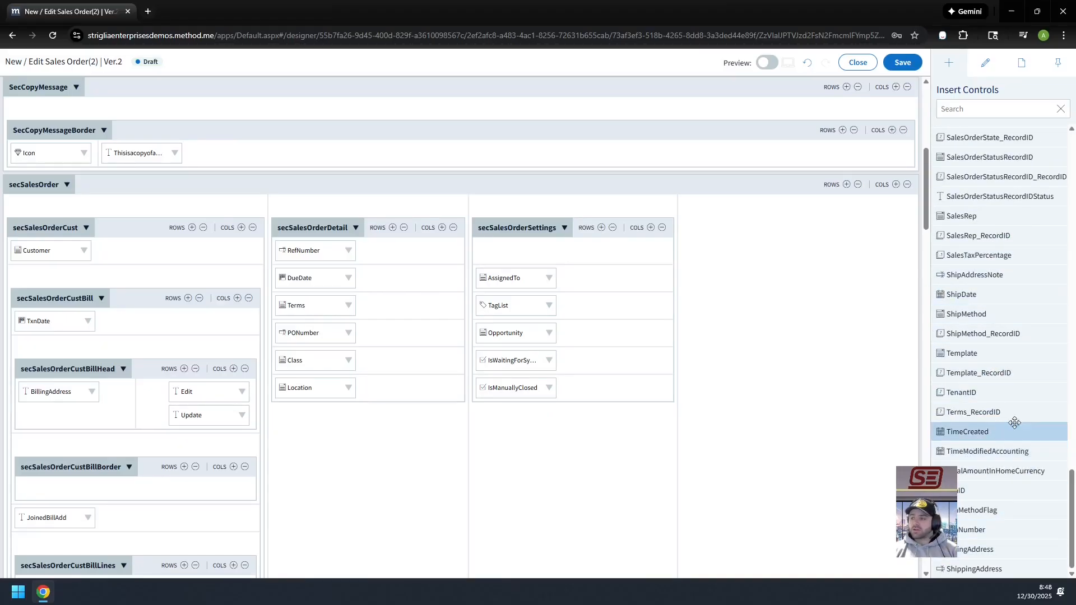
scroll(1003, 420, up, 2)
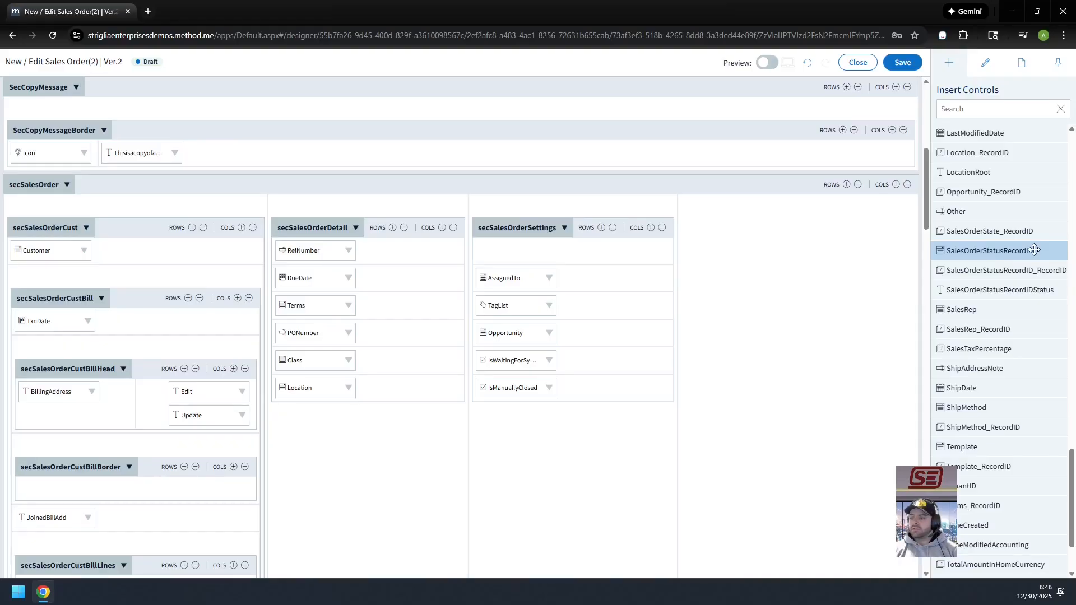
drag(1035, 250, 586, 250)
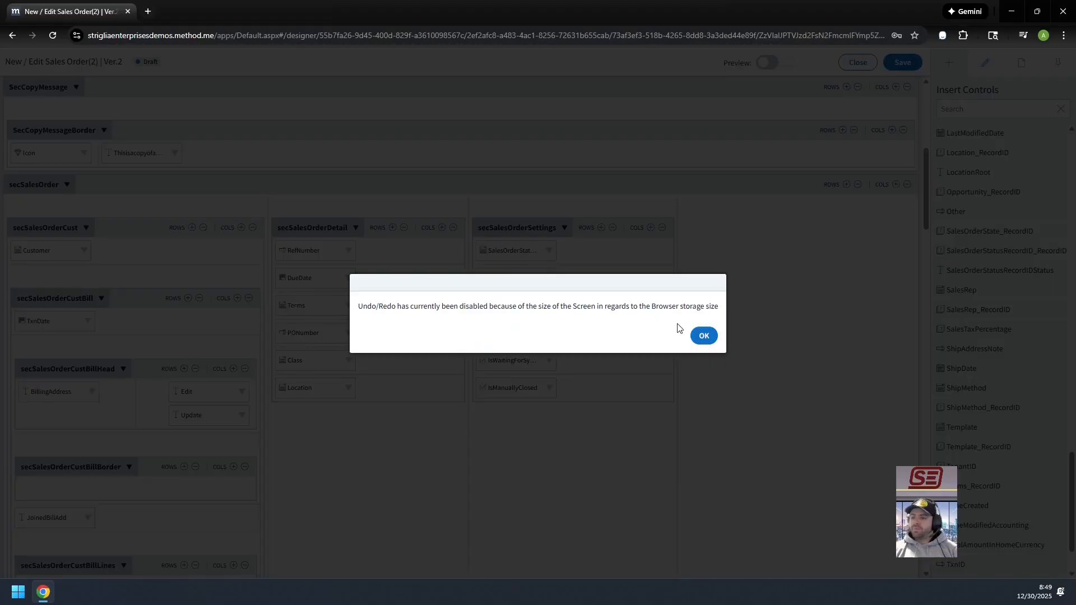
click(704, 335)
- Add the Status field as a column of the SalesOrderStatusRecordID dropdown and return to the screen designer
click(513, 250)
click(510, 250)
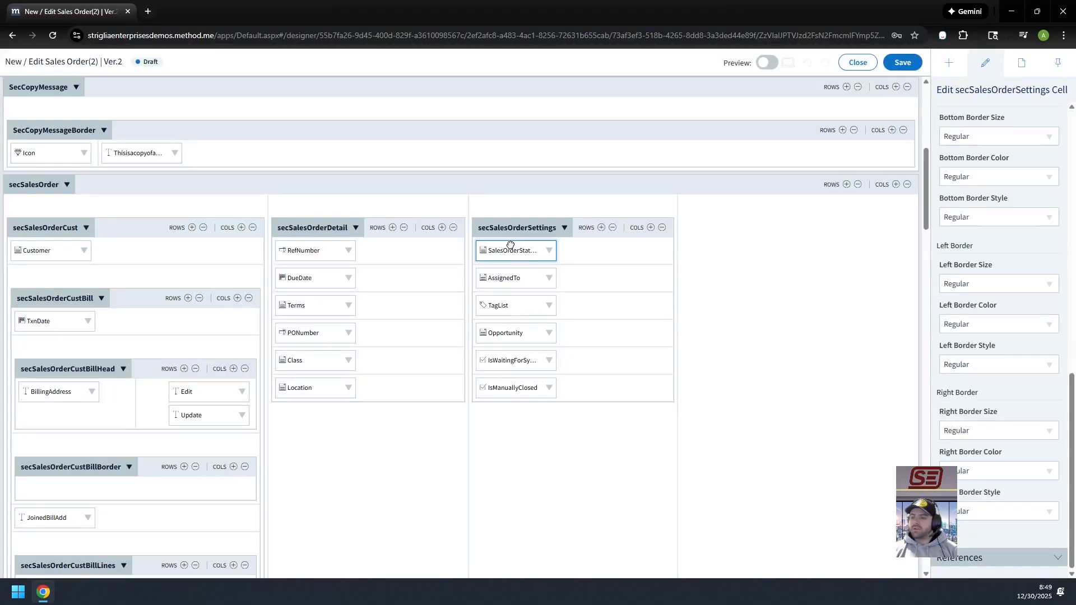
scroll(955, 295, up, 7)
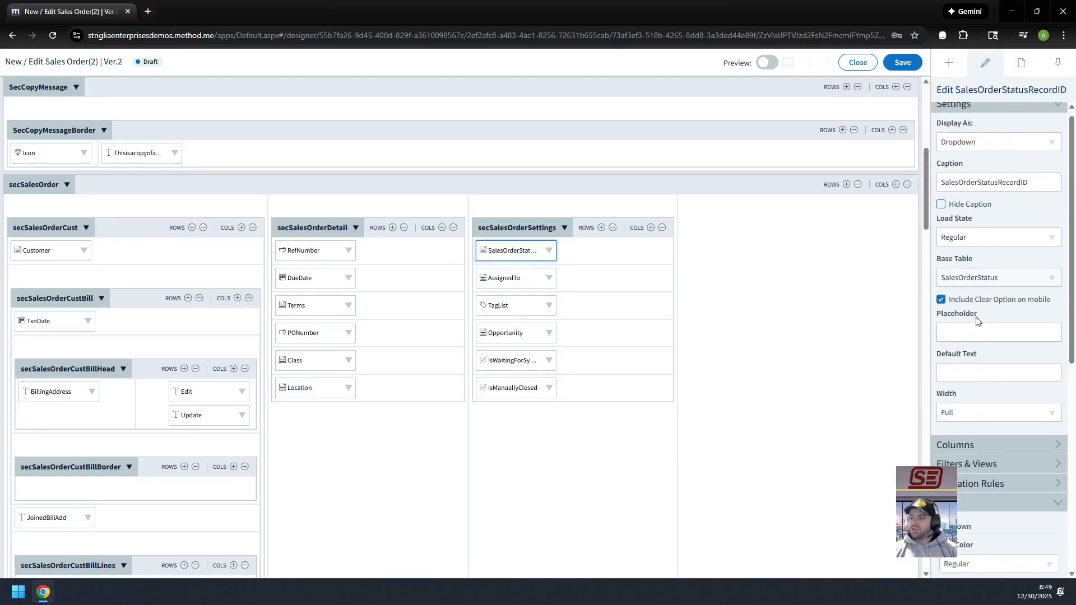
click(1000, 454)
click(1000, 482)
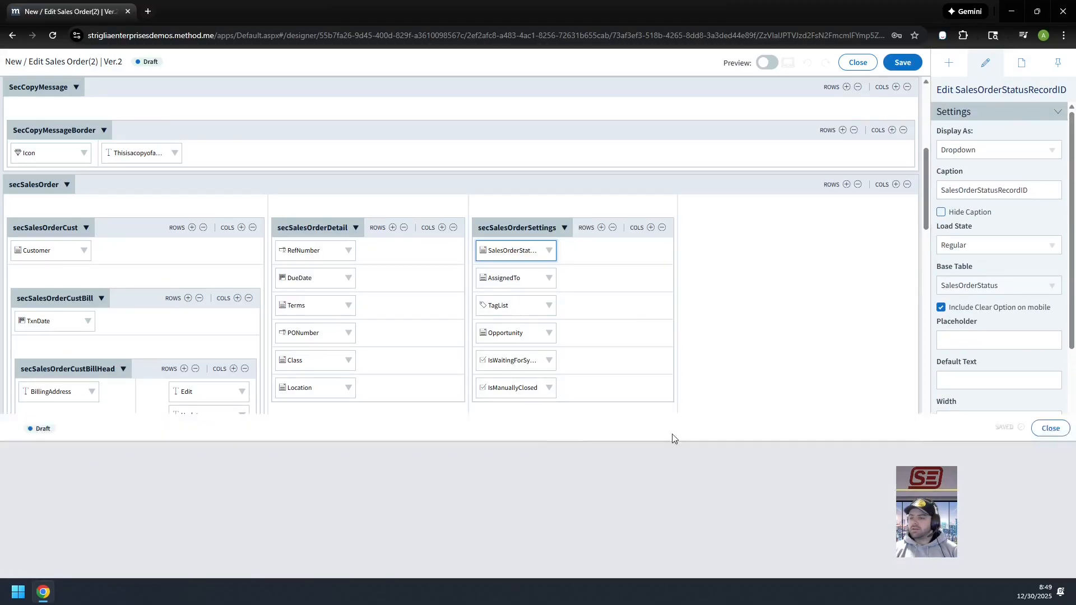
click(78, 144)
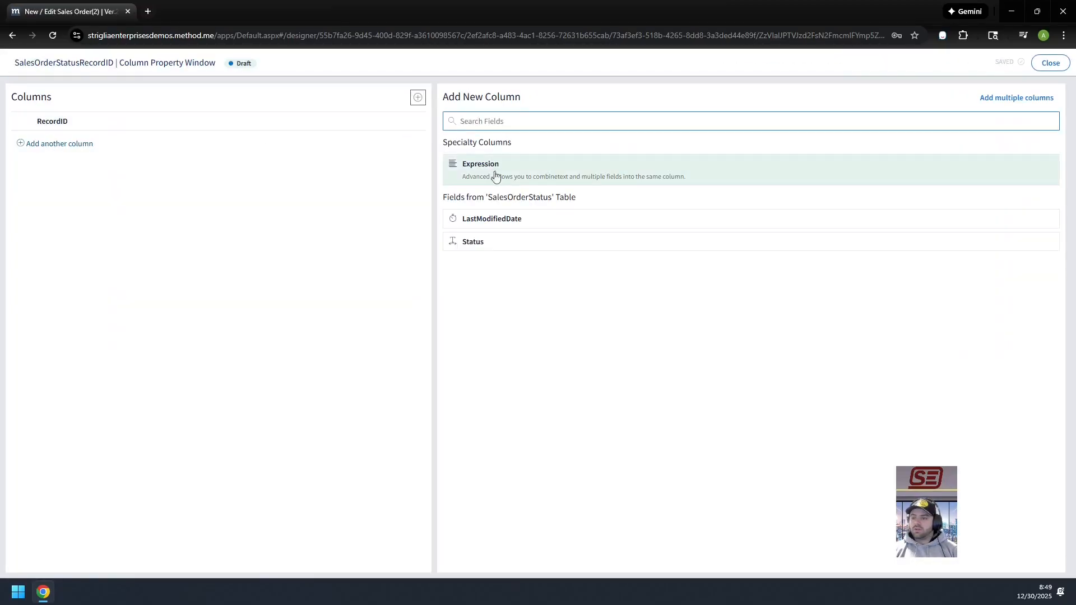
click(491, 242)
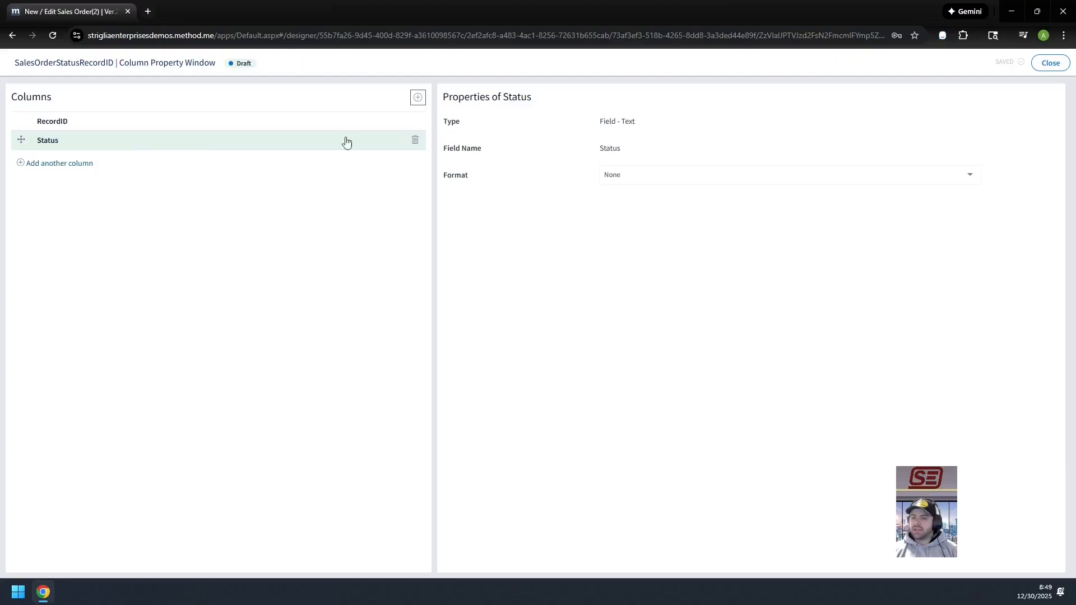
click(1049, 64)
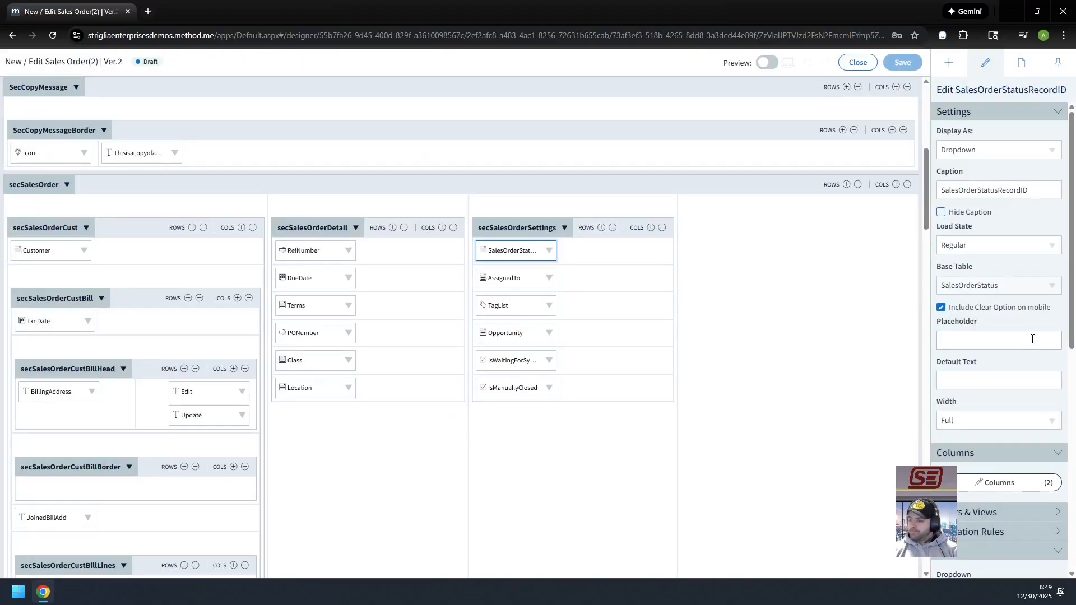
- Review the SalesOrderStatusRecordID dropdown's view filter, validation rules, style settings and actions/events
scroll(1019, 371, down, 2)
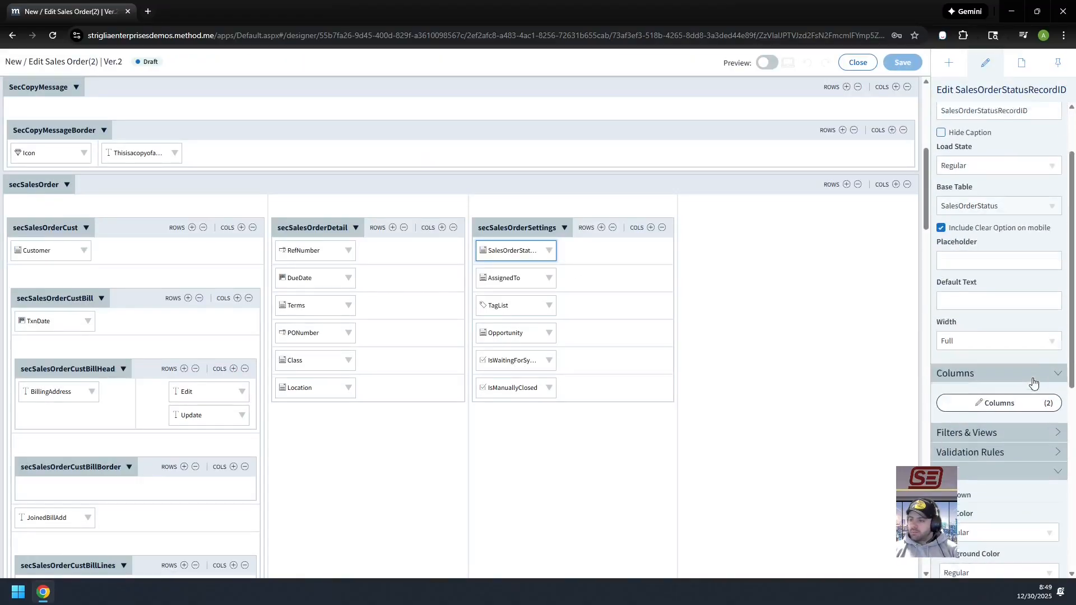
click(1004, 425)
click(1005, 452)
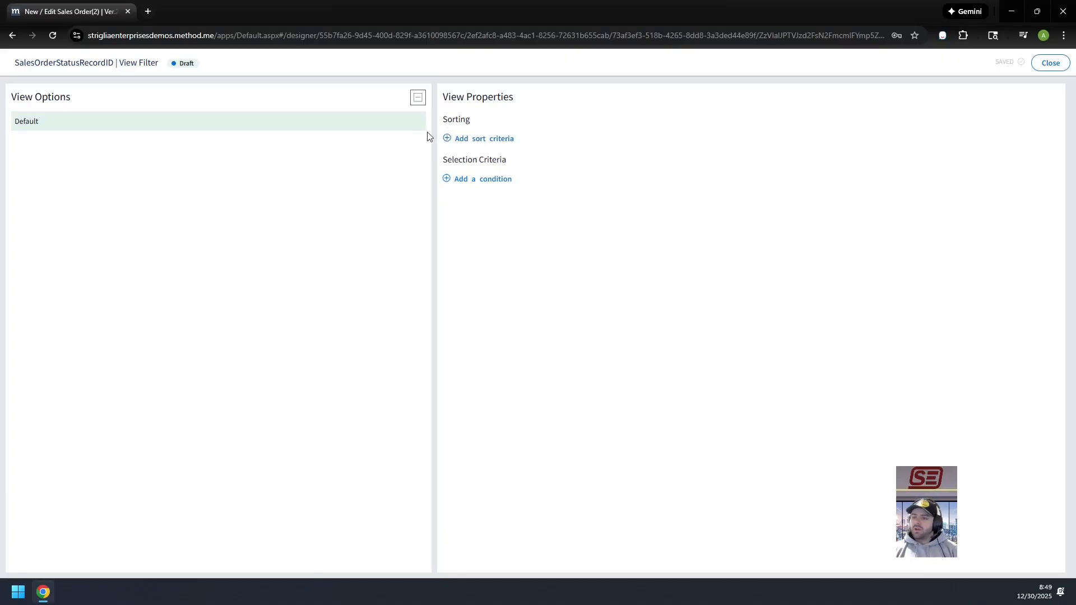
click(1043, 71)
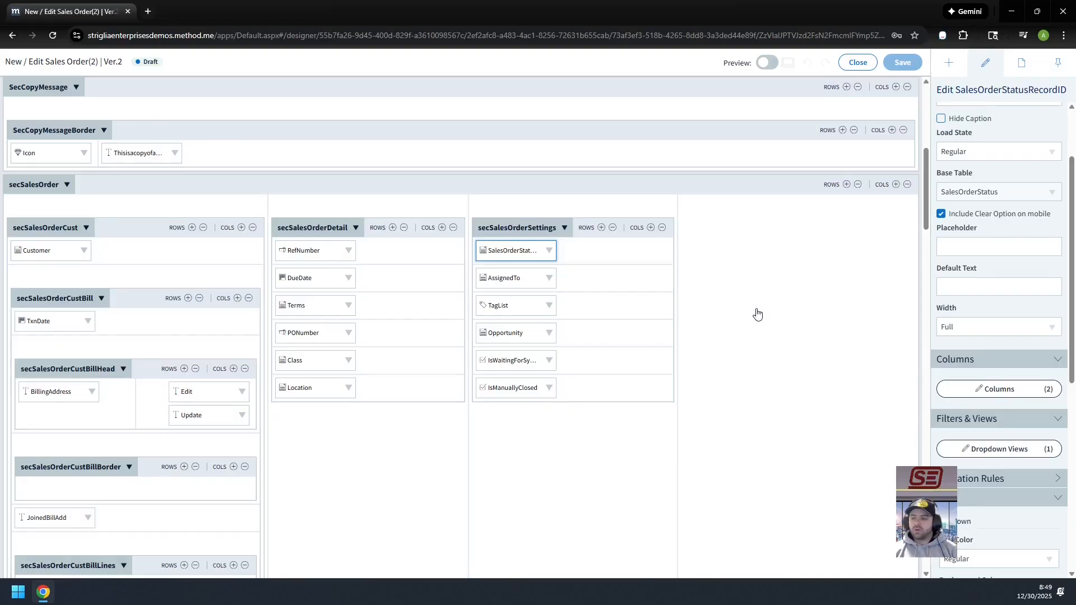
scroll(784, 269, down, 2)
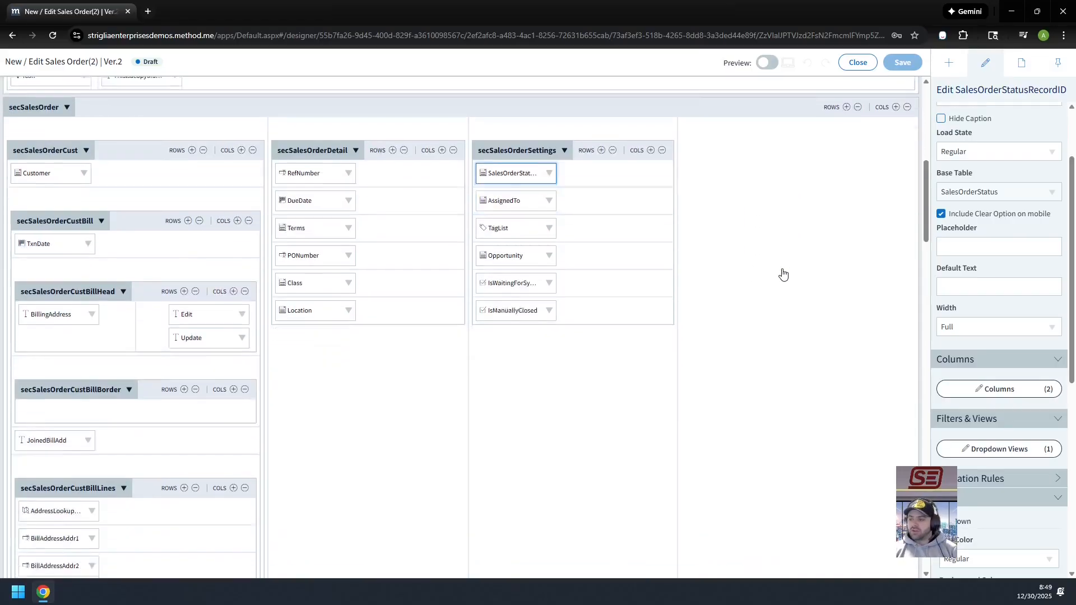
click(1045, 480)
scroll(1014, 448, down, 3)
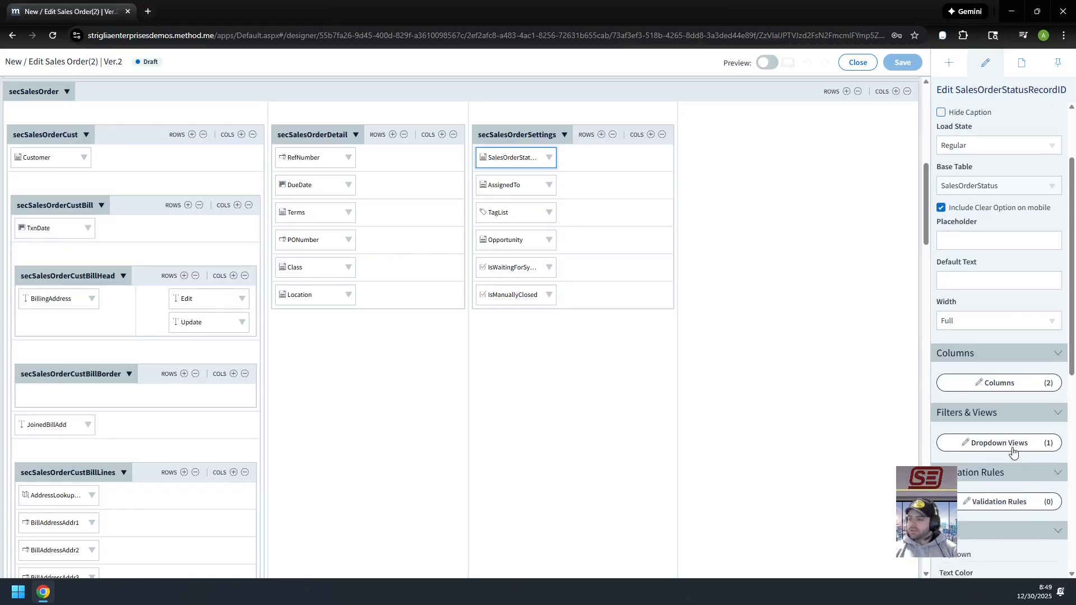
scroll(1012, 392, down, 4)
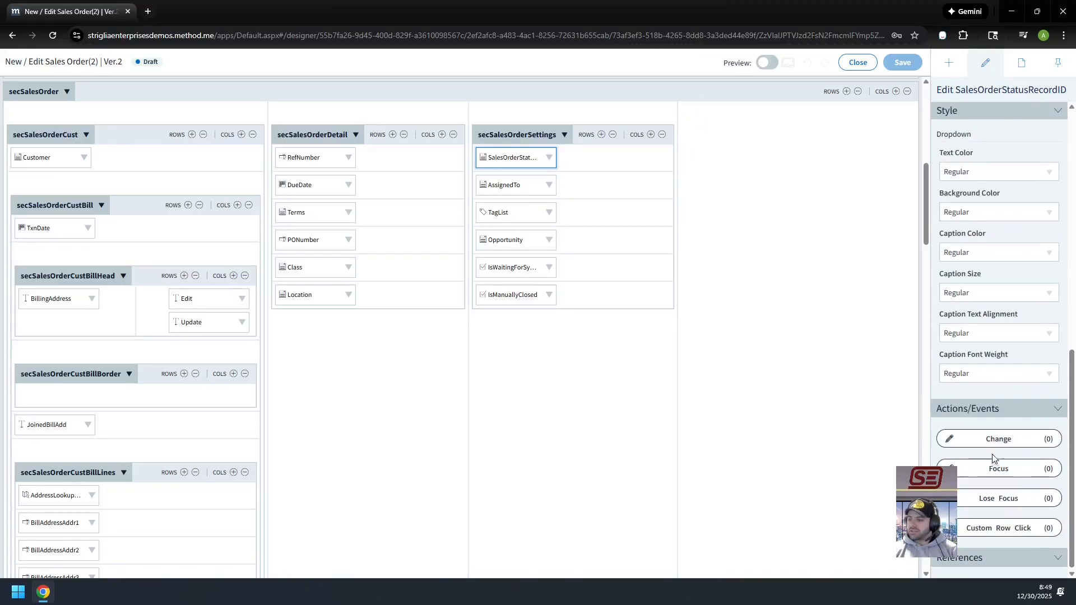
- Save the customized New / Edit Sales Order screen and close the screen designer
scroll(978, 446, up, 5)
scroll(965, 427, up, 5)
scroll(764, 259, up, 2)
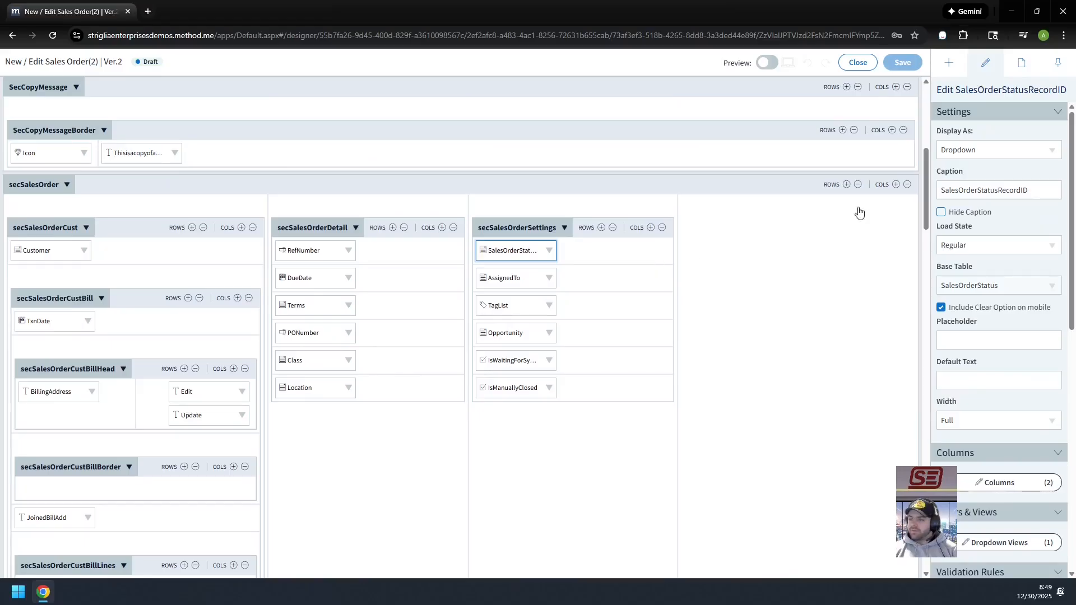
click(572, 280)
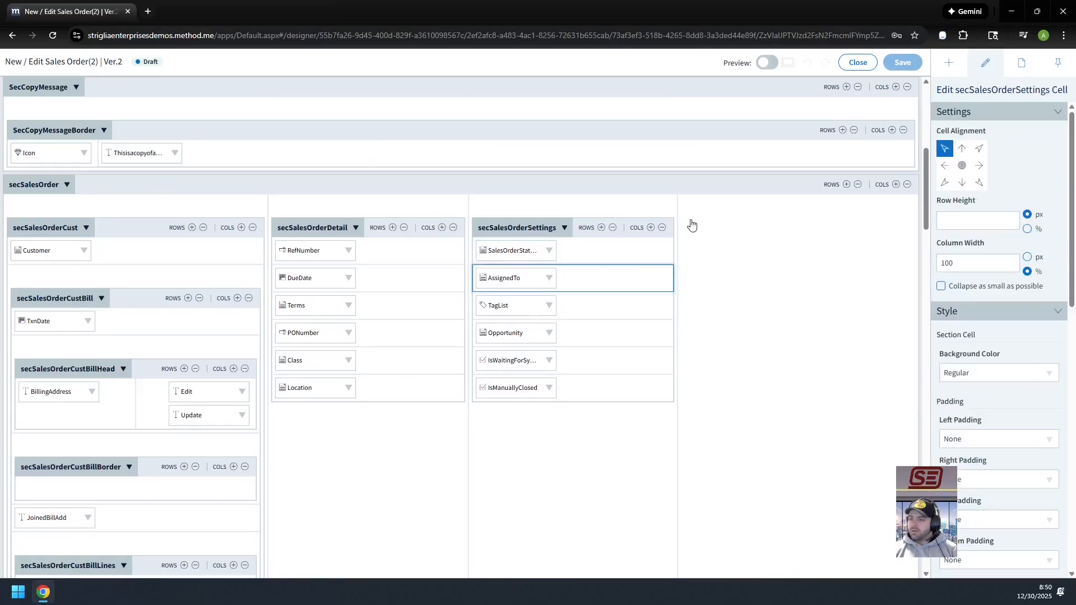
click(902, 63)
click(858, 62)
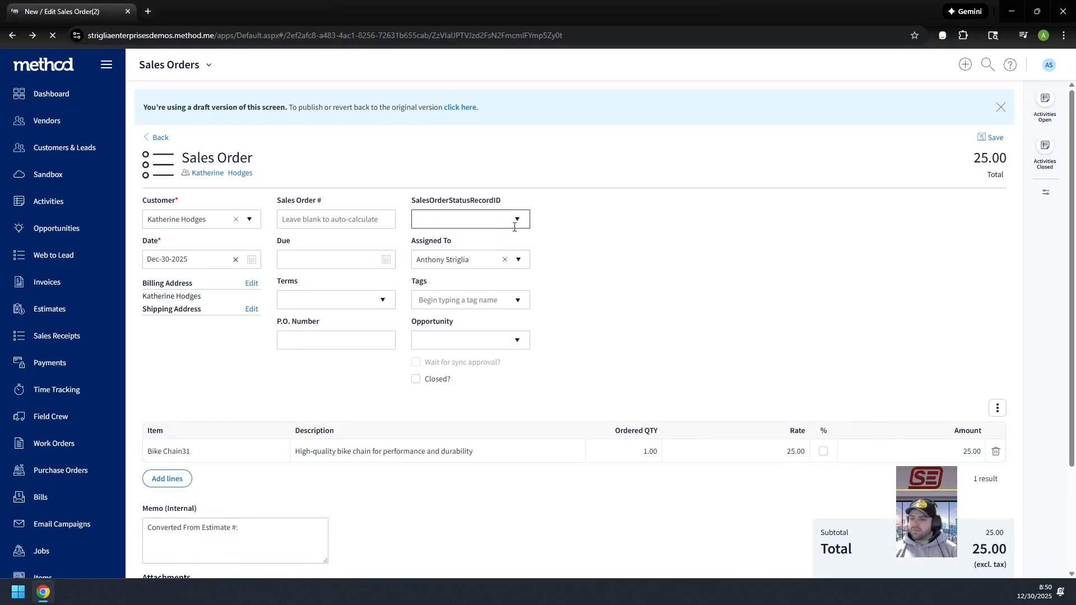
- Check the SalesOrderStatusRecordID dropdown's options and caption on the sales order
click(515, 220)
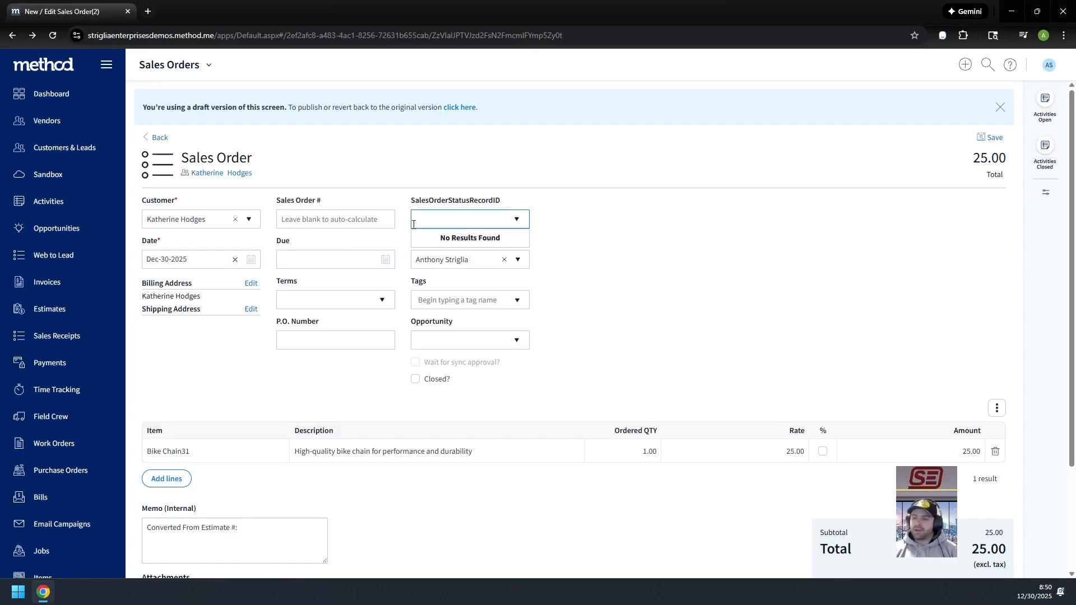
mouse_move(444, 238)
mouse_down()
mouse_move(494, 236)
mouse_move(435, 239)
mouse_up()
click(501, 238)
click(600, 241)
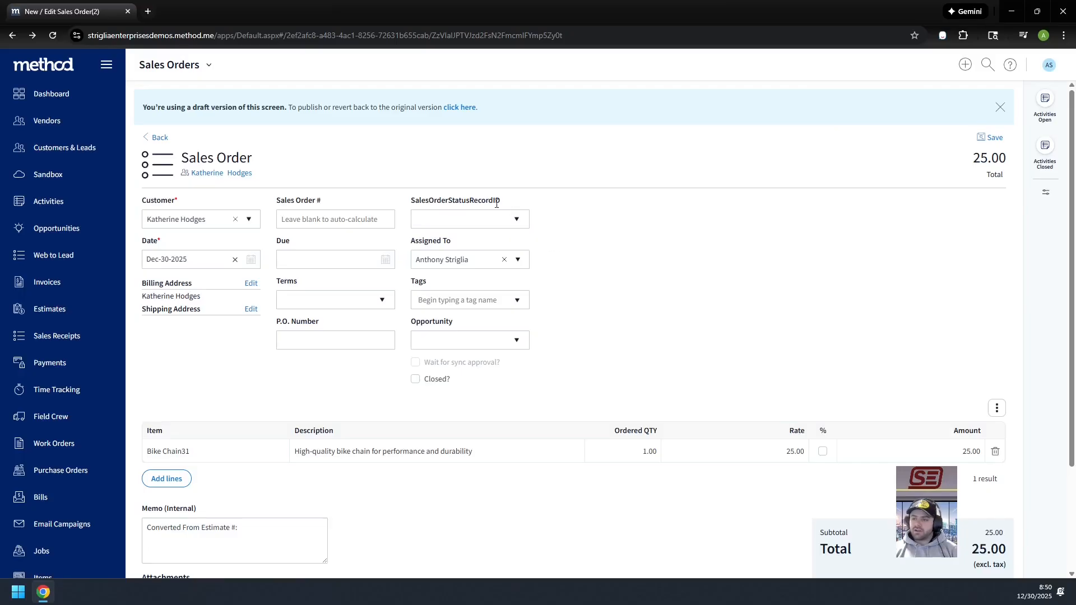
drag(513, 202, 415, 198)
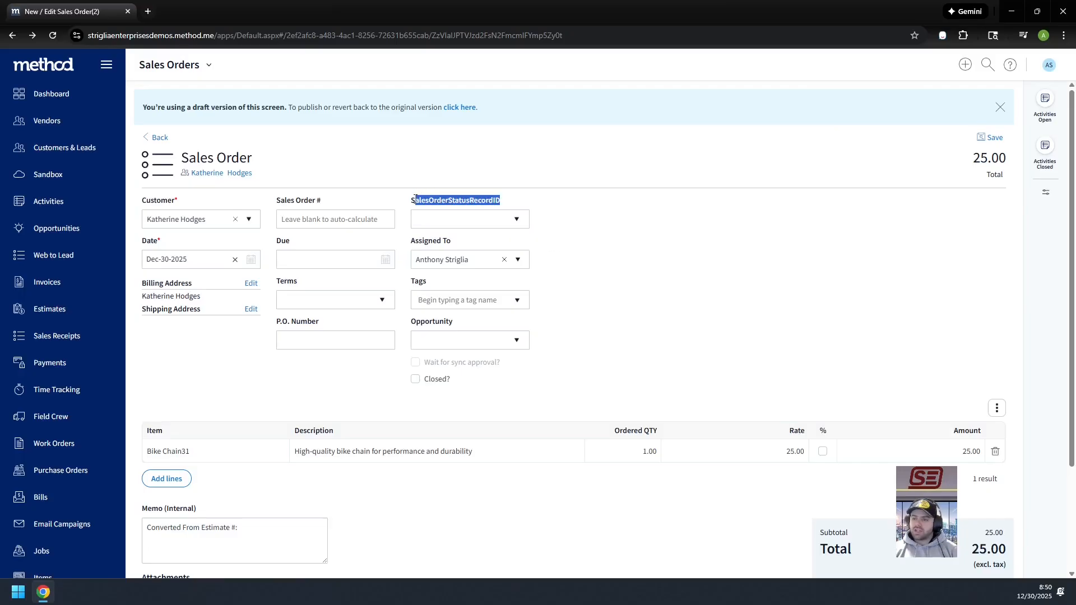
- Reopen the screen in the designer, change the SalesOrderStatusRecordID dropdown's caption to Status, save and close the designer
click(209, 66)
click(189, 108)
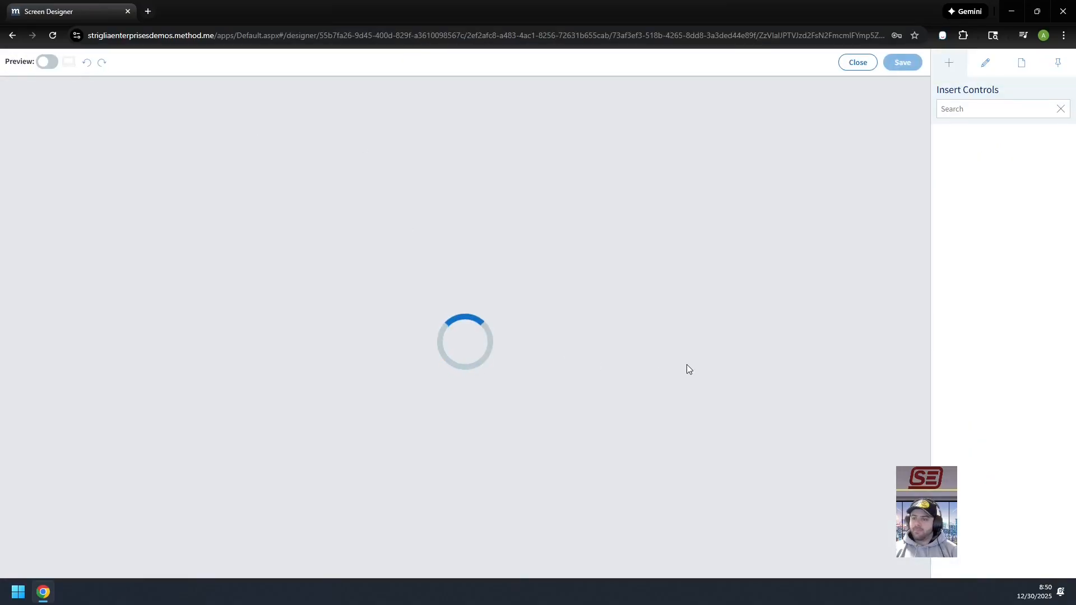
scroll(606, 314, down, 5)
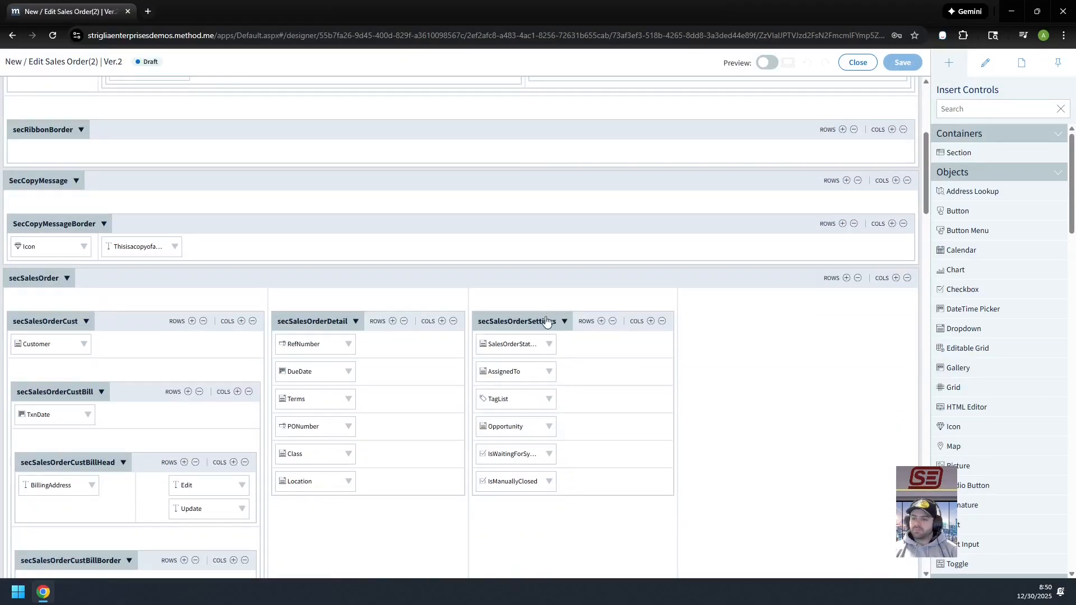
click(513, 344)
double_click(1043, 193)
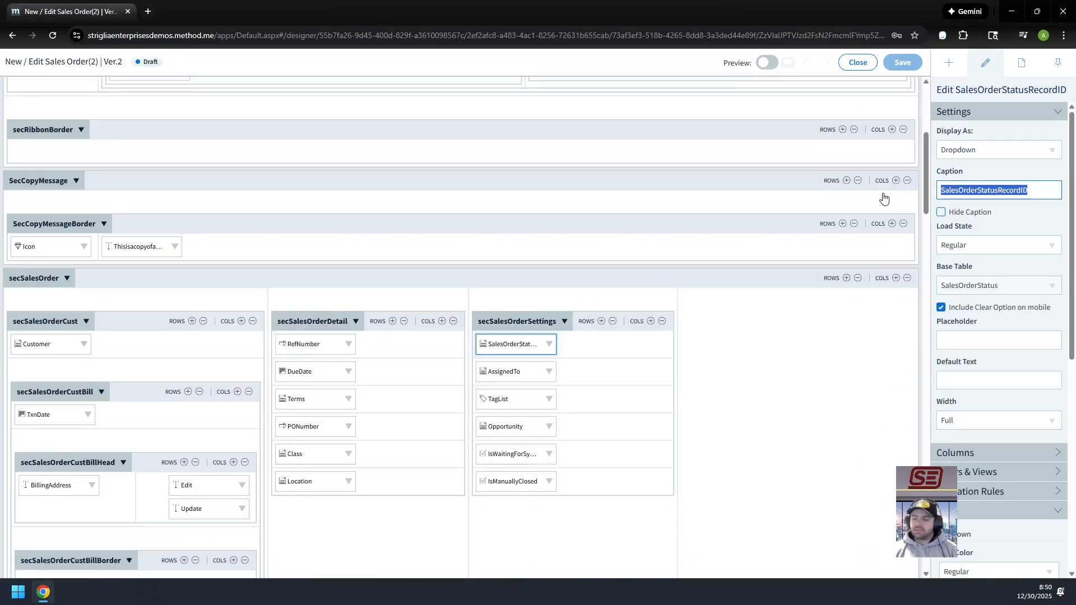
text(Status)
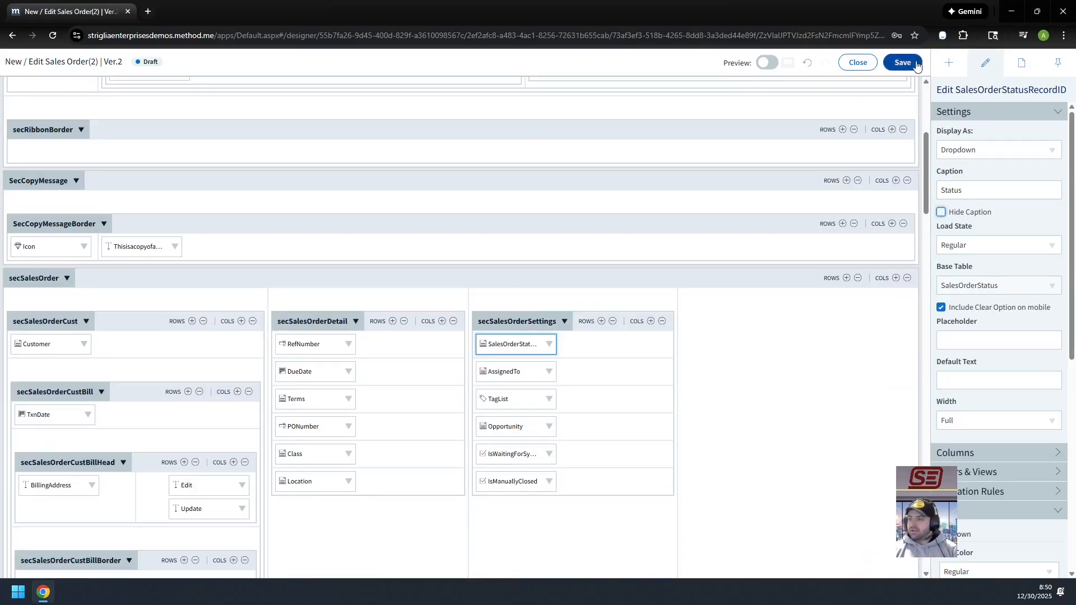
click(903, 63)
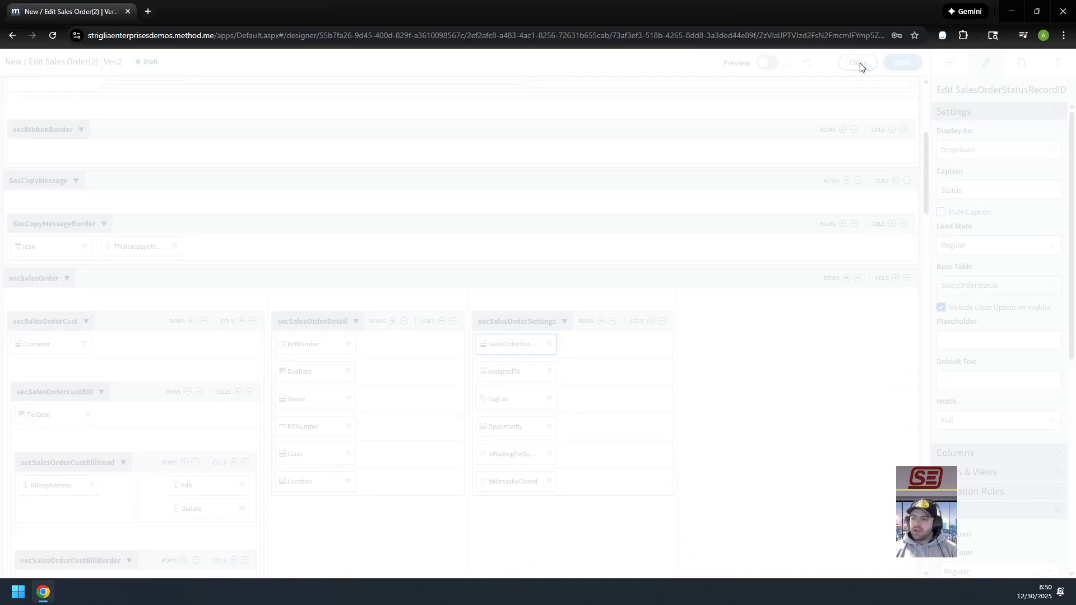
click(857, 62)
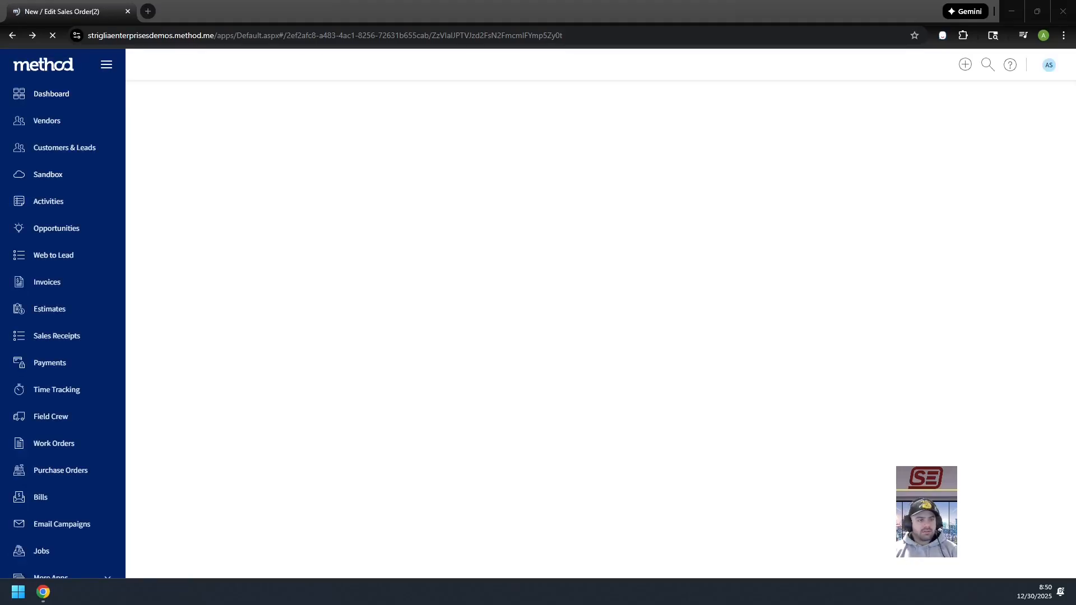
- Start an import pasted from Excel with a Status column: Draft, Pending Approval, Approved, In Production, Ready to Ship, Shipped, Invoiced, Completed, On Hold, Cancelled
click(1048, 65)
click(930, 163)
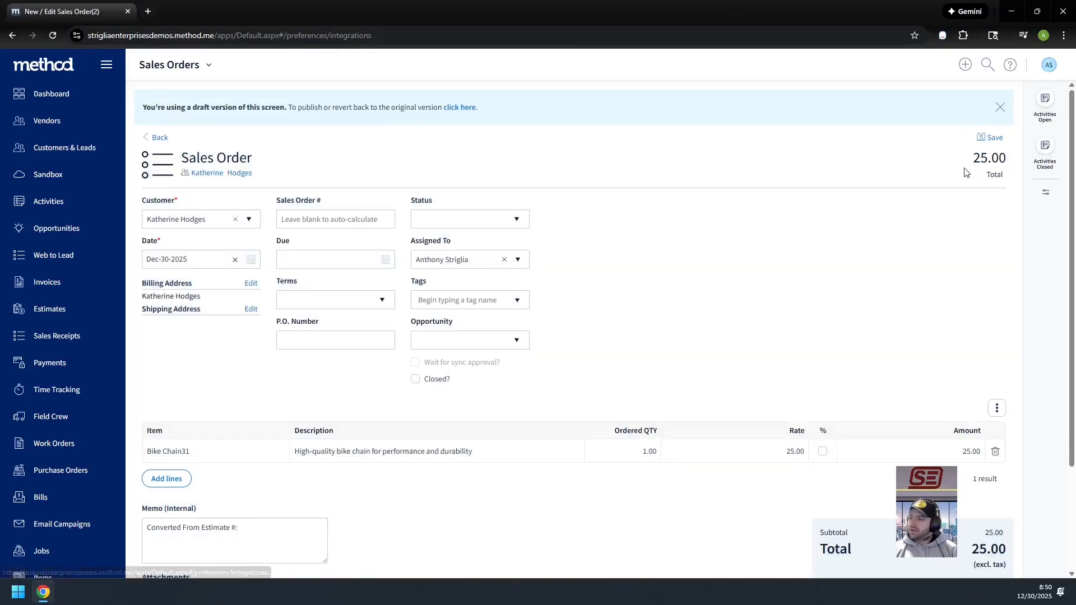
click(172, 225)
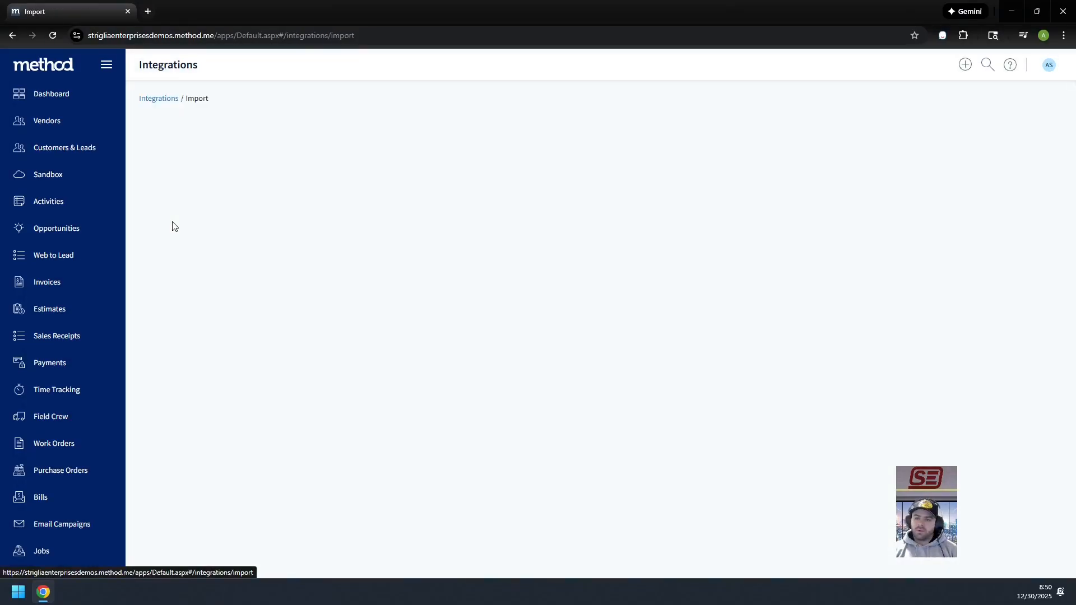
click(241, 295)
click(235, 206)
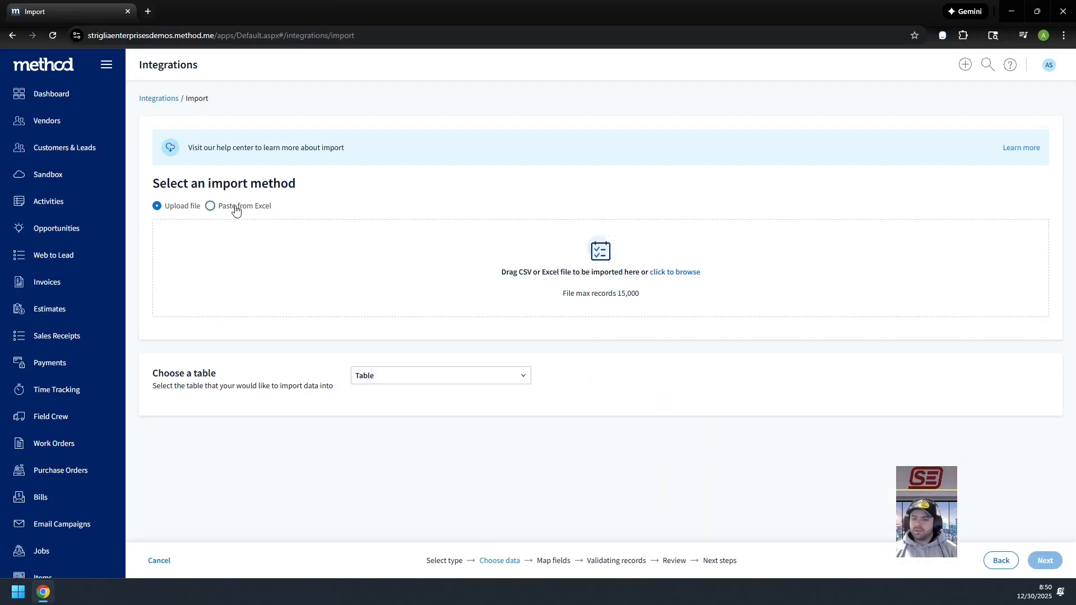
text(Status Draft Pending Approval Approved In Production Ready to Ship Shipped Invoiced Completed On Hold Cancelled)
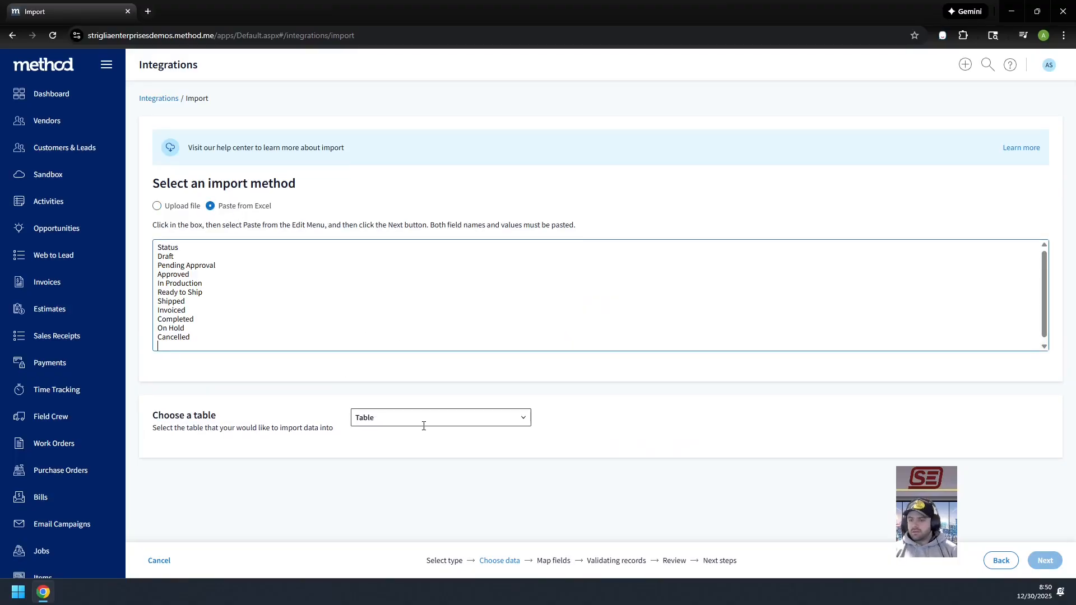
- Choose SalesOrderStatus as the import's target table and run the import through mapping and review
click(423, 426)
text(salesordersta)
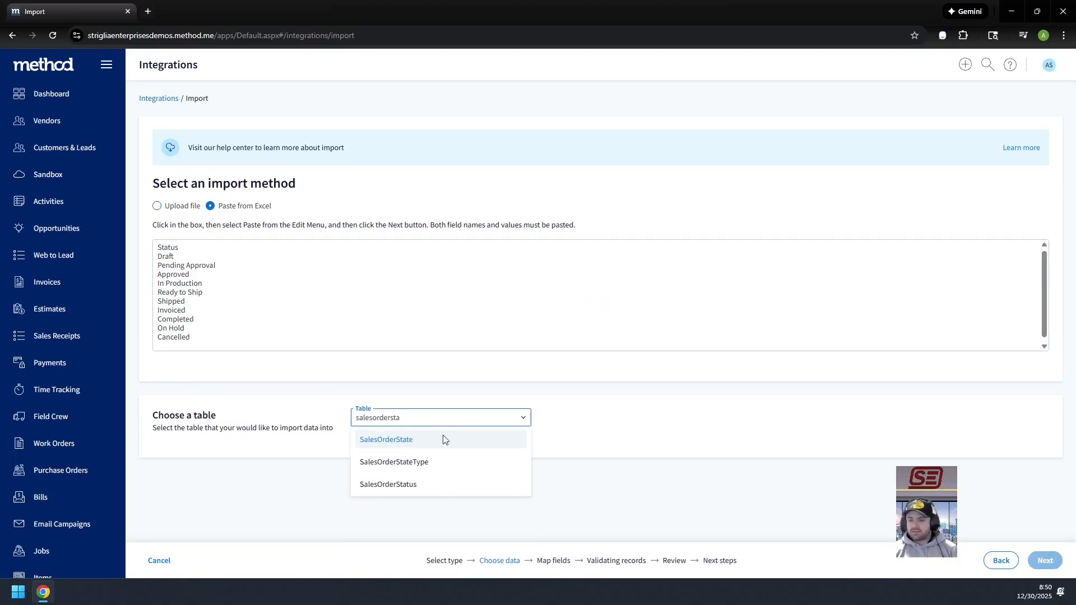
click(482, 484)
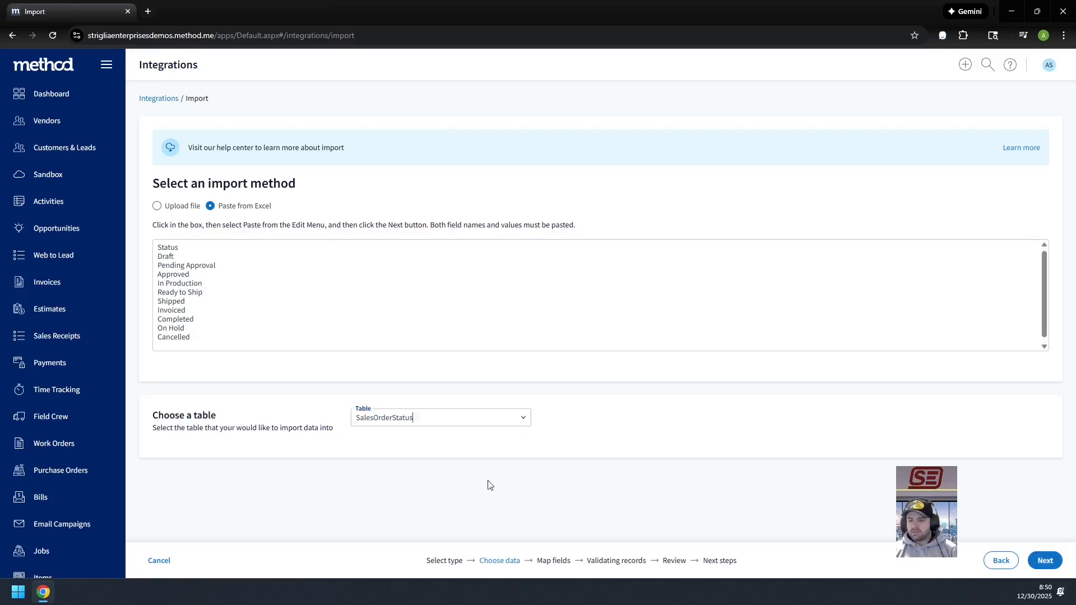
click(1057, 566)
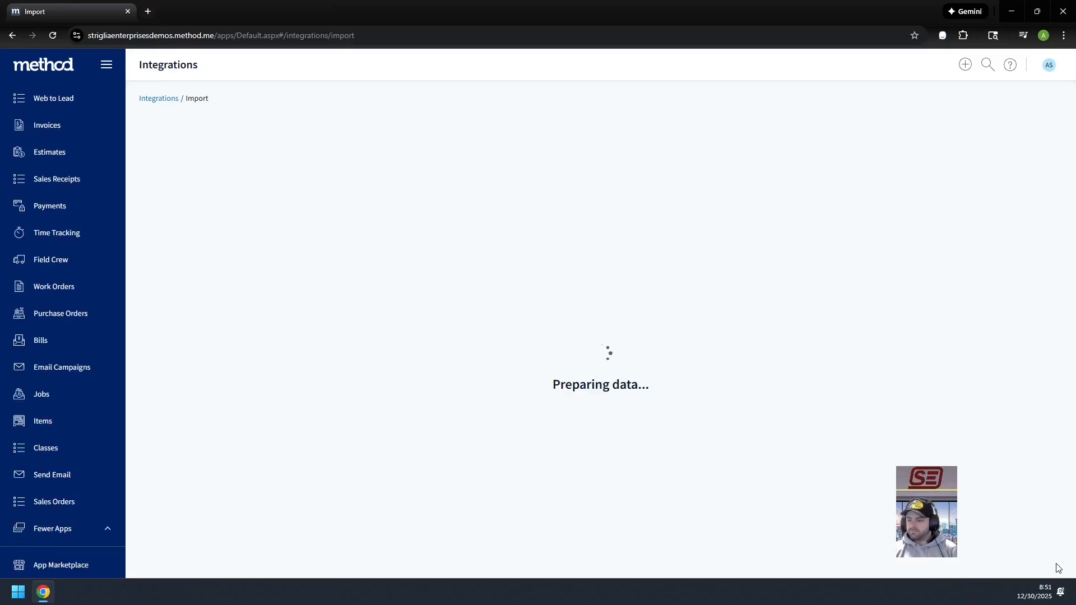
click(1057, 567)
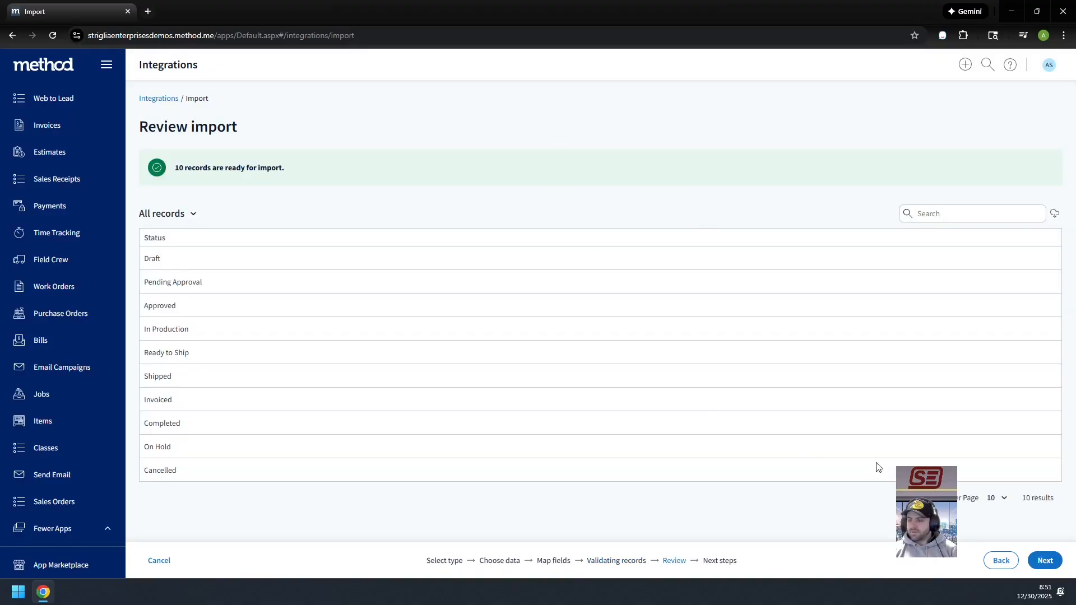
click(1045, 561)
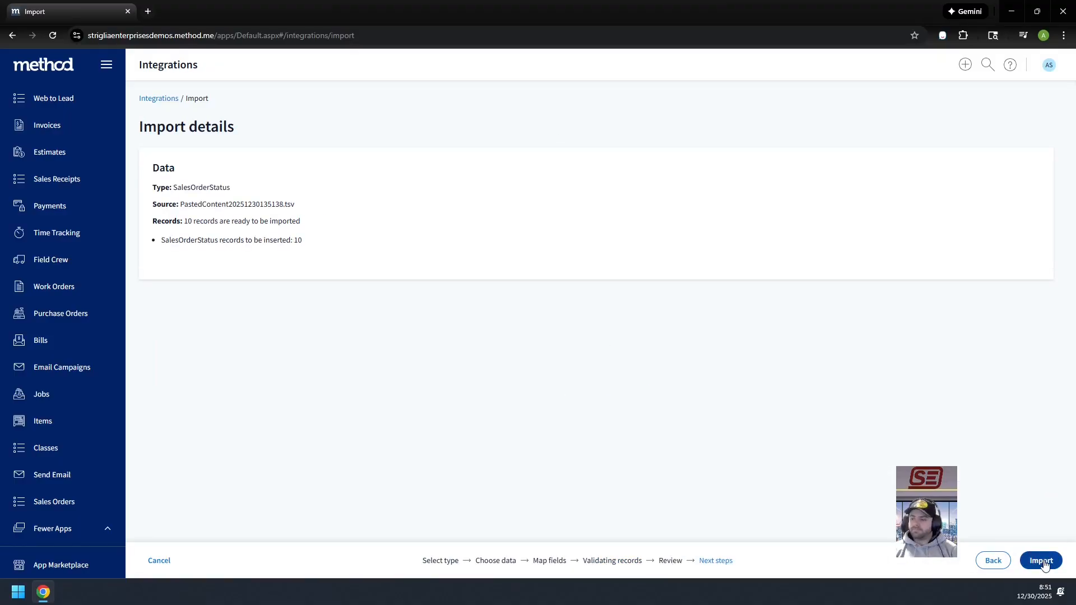
click(1045, 562)
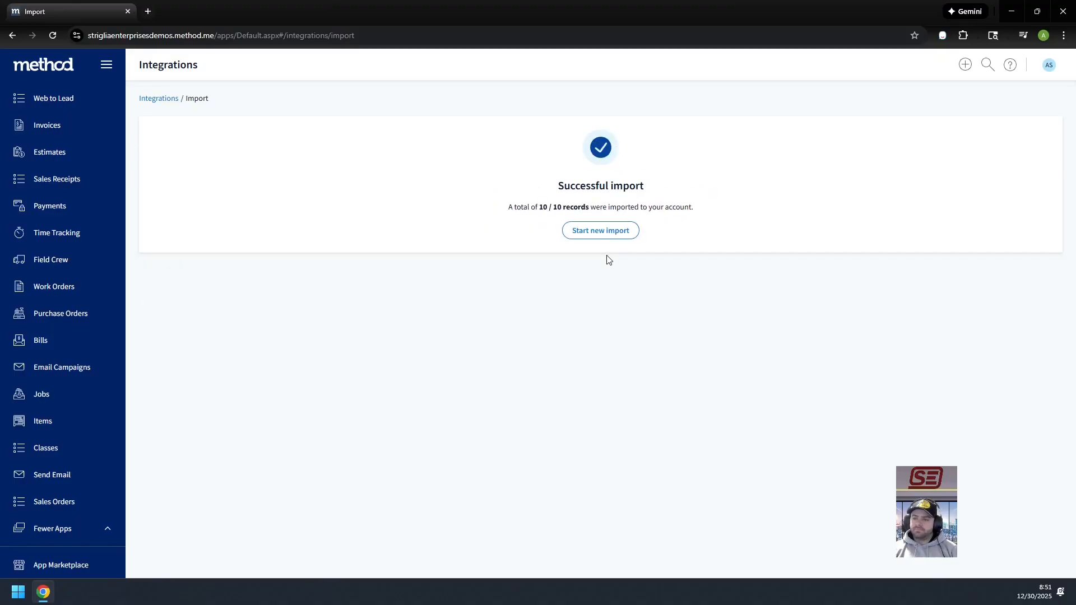
- Open the Bike Chain31 sales order from the Sales Orders list, set its Status to In Production and save it
scroll(65, 403, up, 3)
scroll(103, 427, down, 3)
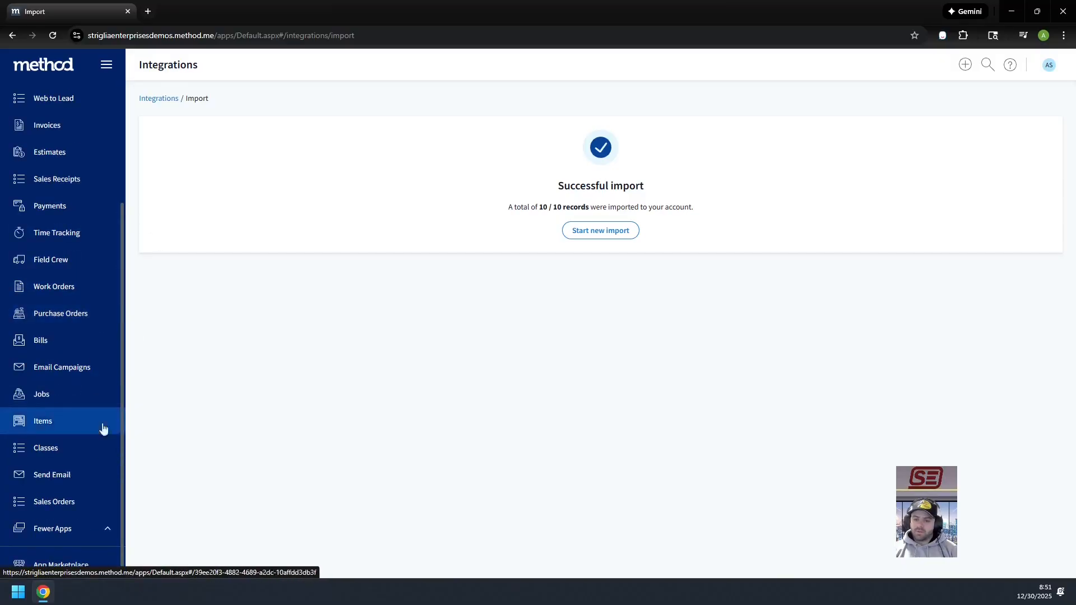
click(96, 503)
click(351, 185)
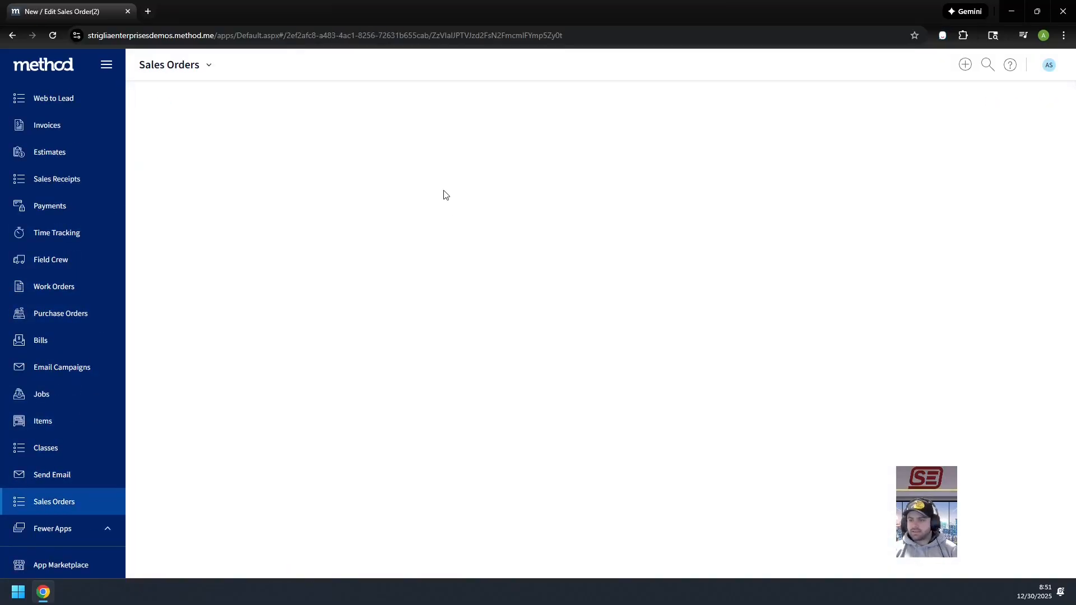
click(523, 220)
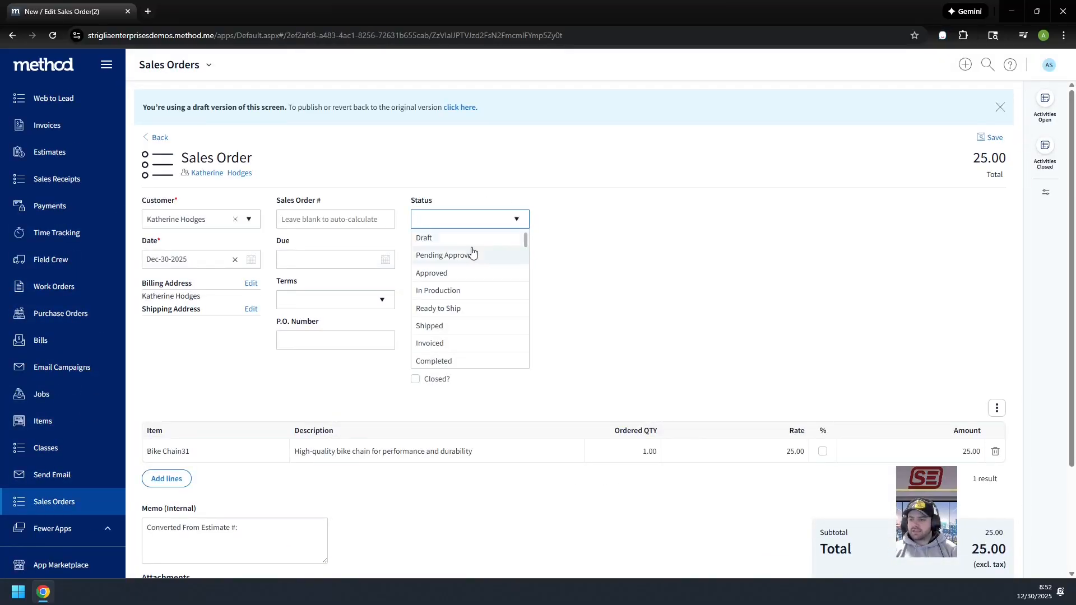
scroll(471, 250, down, 1)
scroll(481, 318, up, 2)
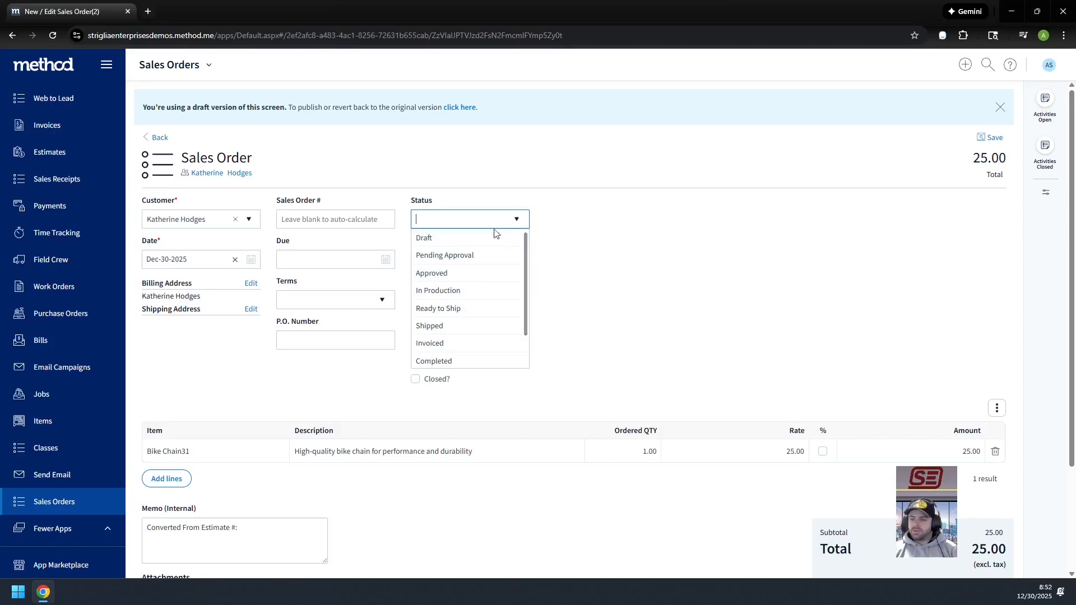
click(476, 290)
scroll(819, 339, down, 2)
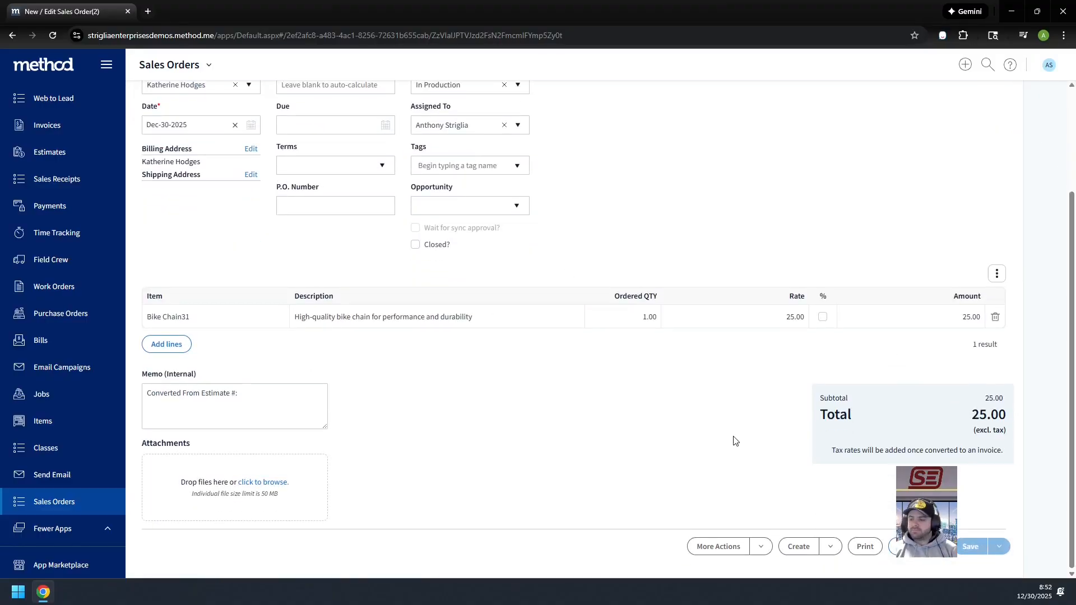
scroll(66, 213, up, 3)
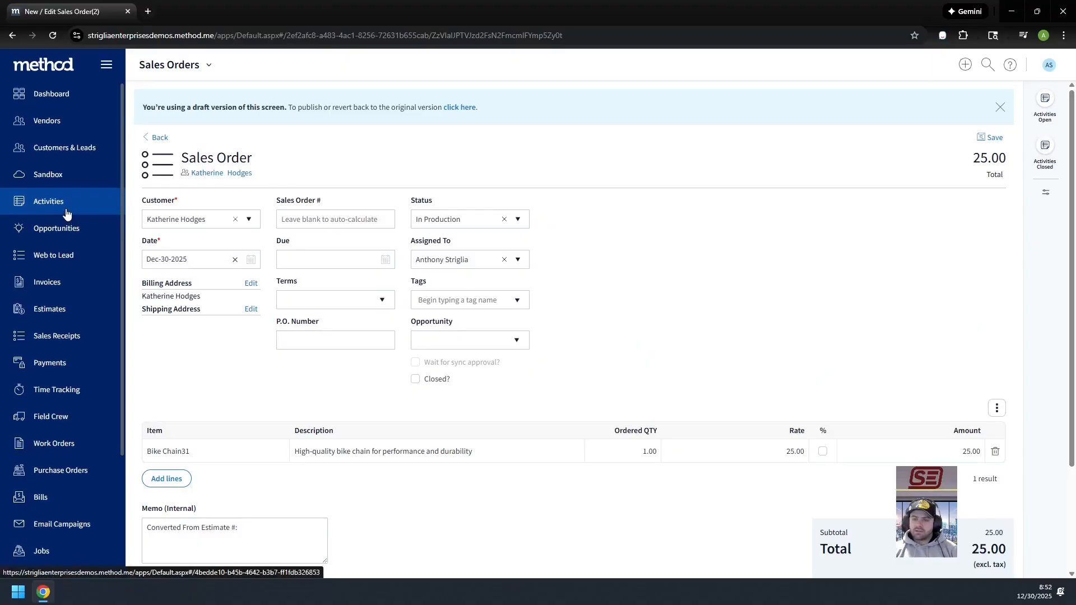
- Open the Cassette16 estimate and create a sales order from it
click(62, 310)
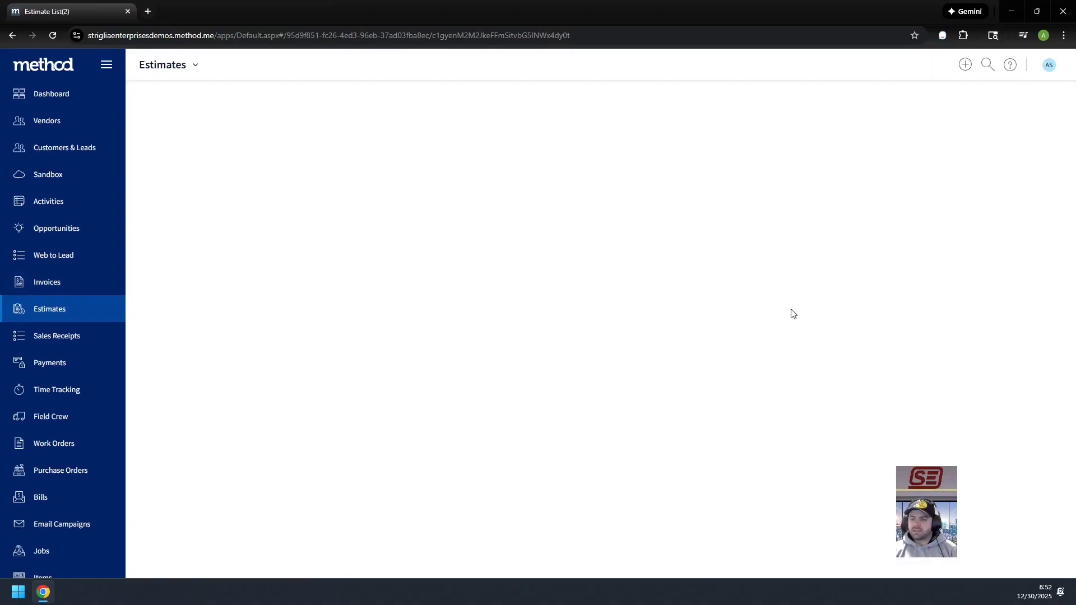
click(822, 547)
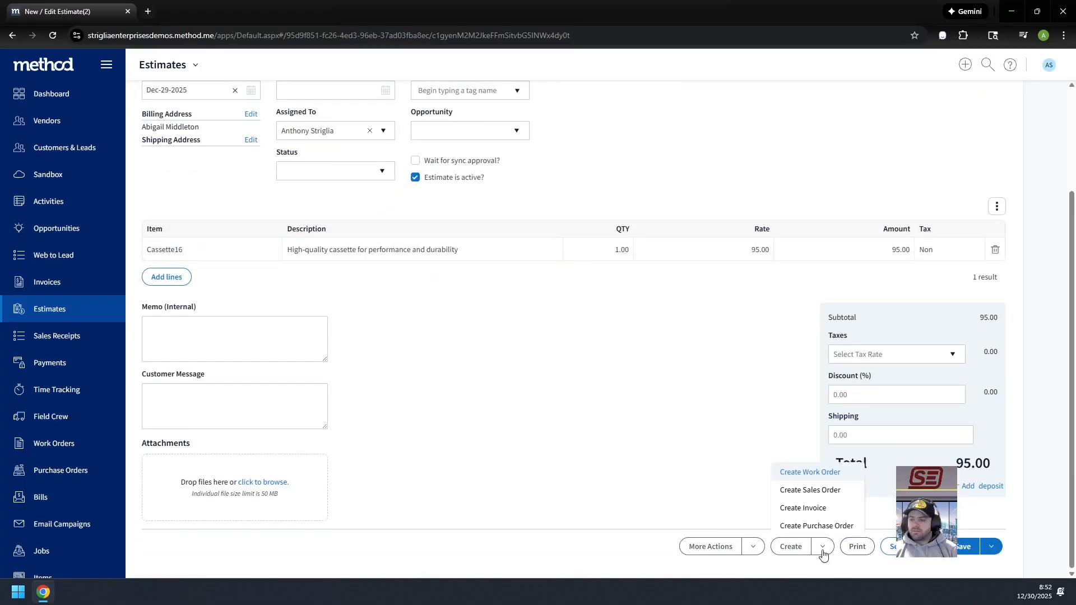
click(818, 507)
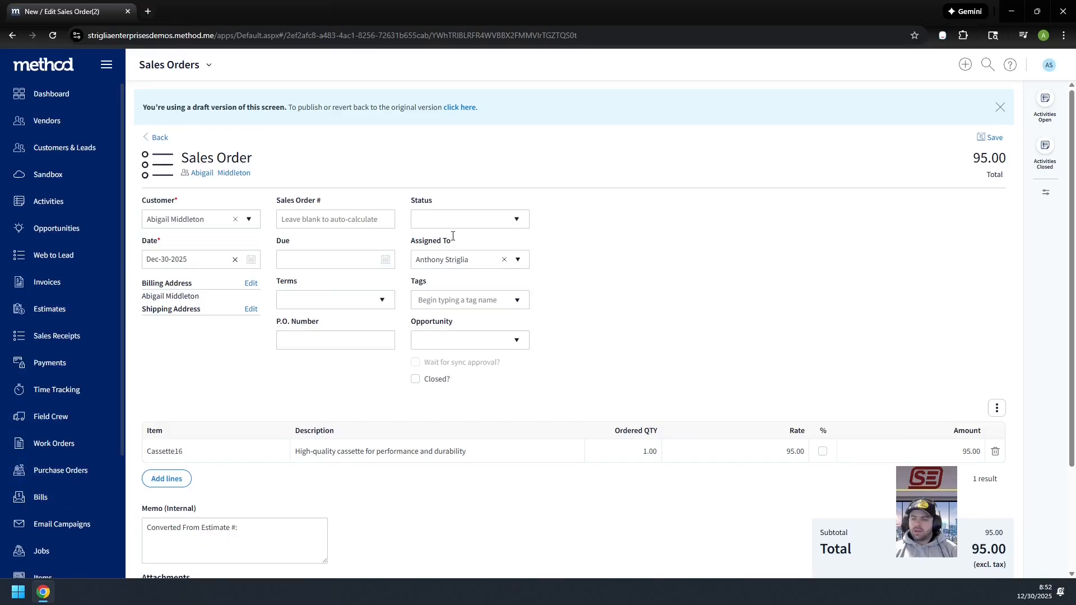
scroll(358, 269, down, 2)
- Reopen the Bike Chain31 sales order from the Sales Orders list and check its Status value
scroll(70, 335, down, 3)
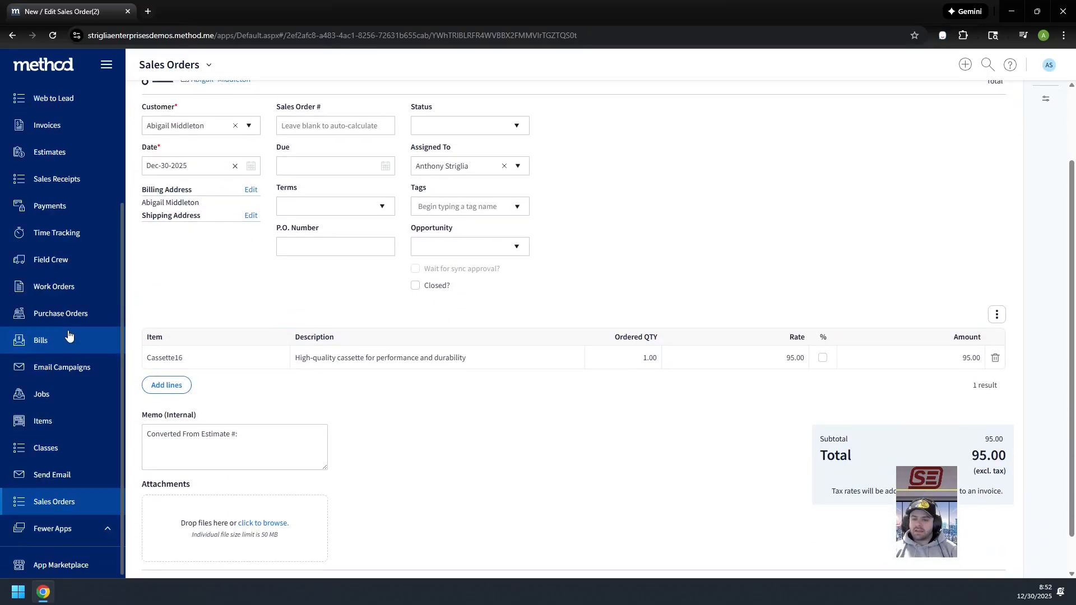
click(60, 505)
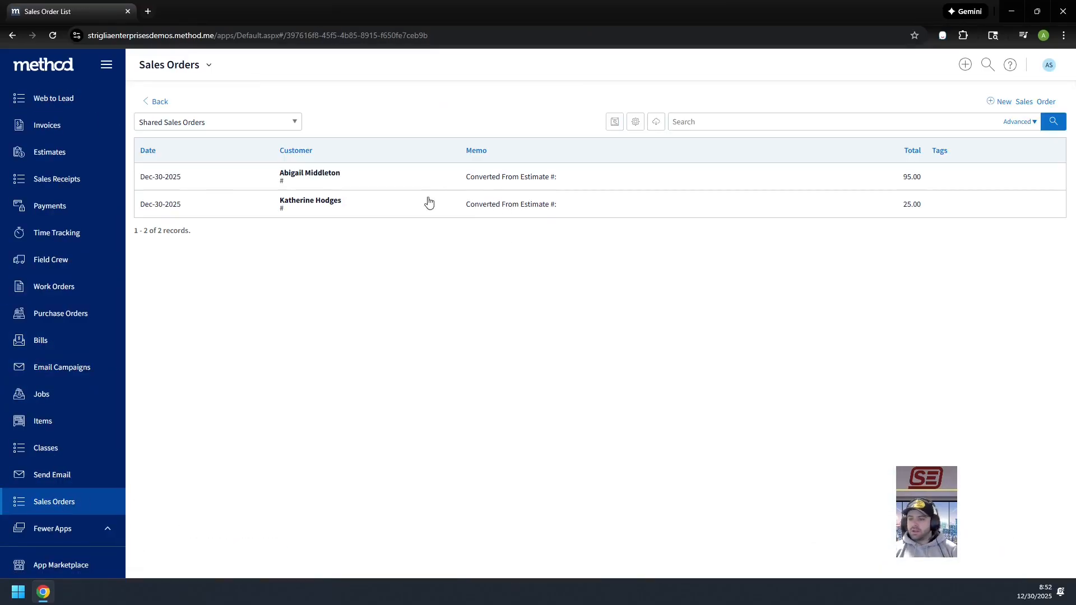
click(344, 207)
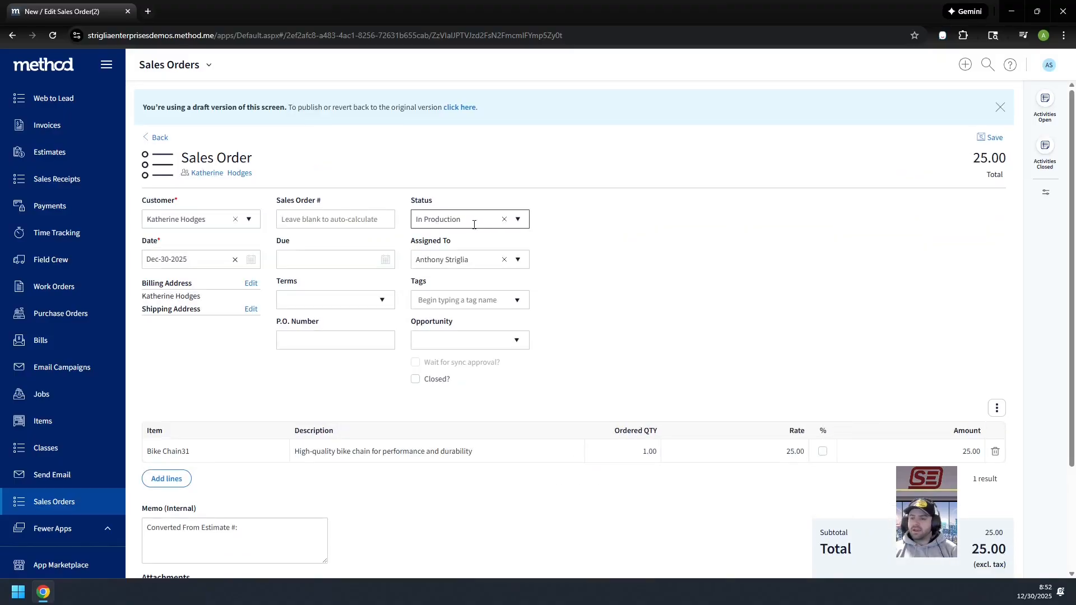
scroll(728, 330, down, 2)
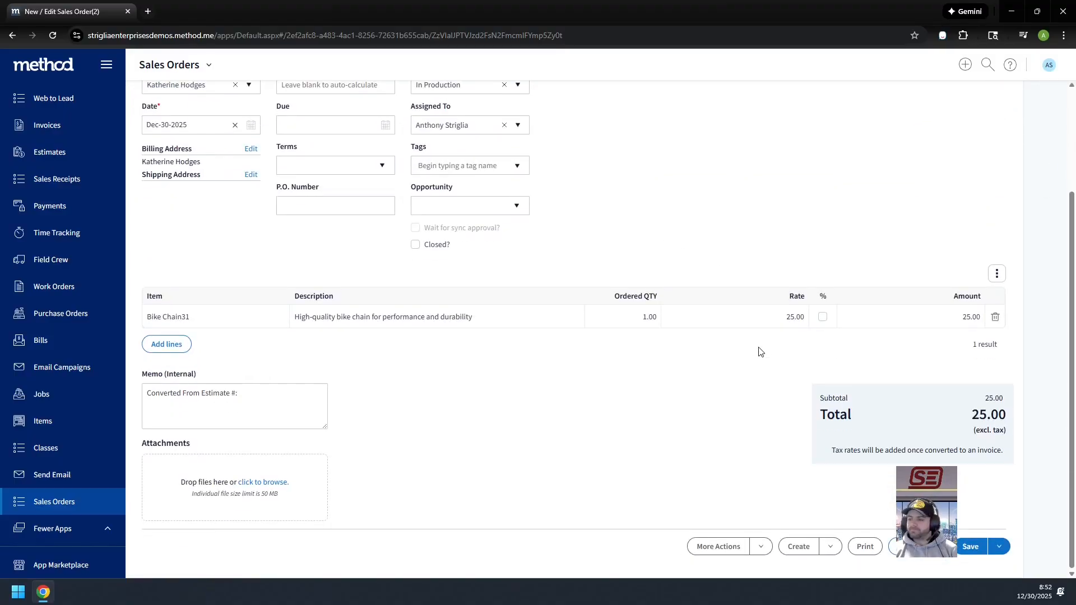
scroll(760, 353, up, 2)
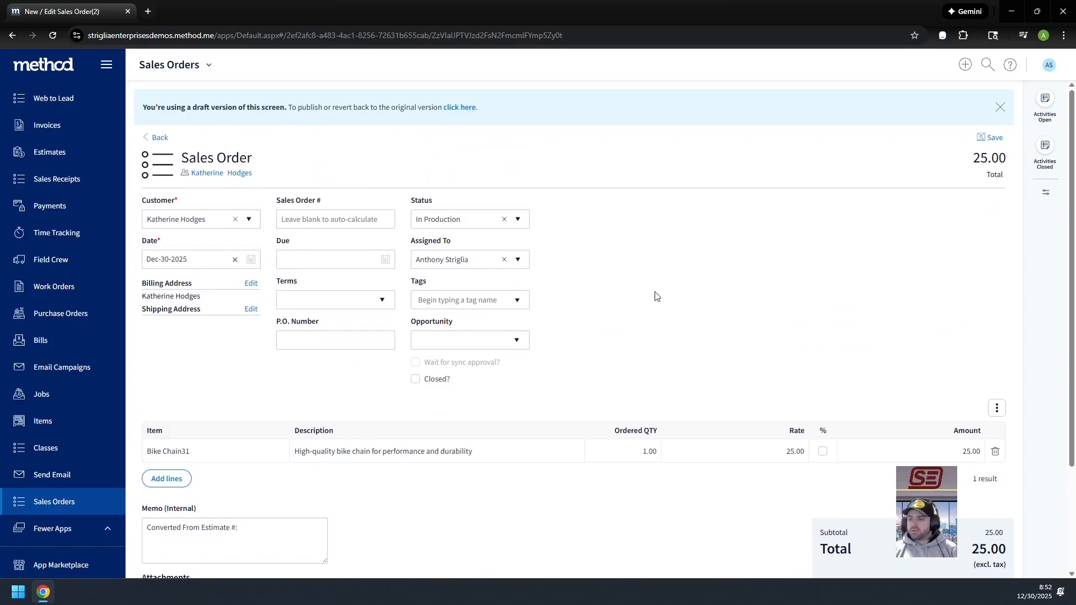